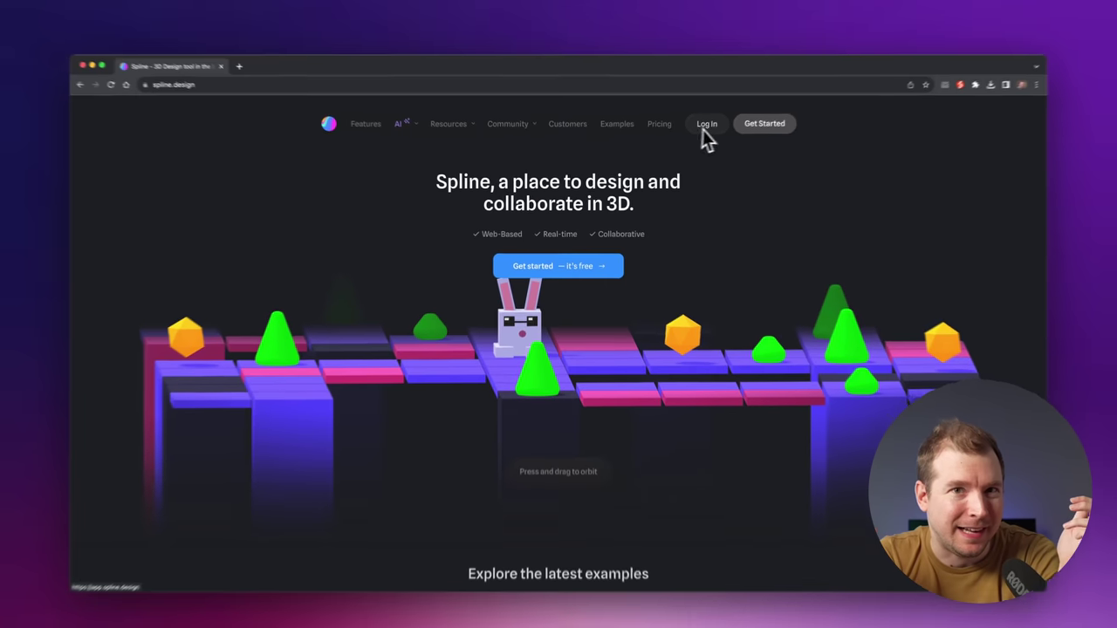
# Step: Look through the Spline website down to the embed section and examine its iframe code snippet
pyautogui.scroll(-5, 600, 292)
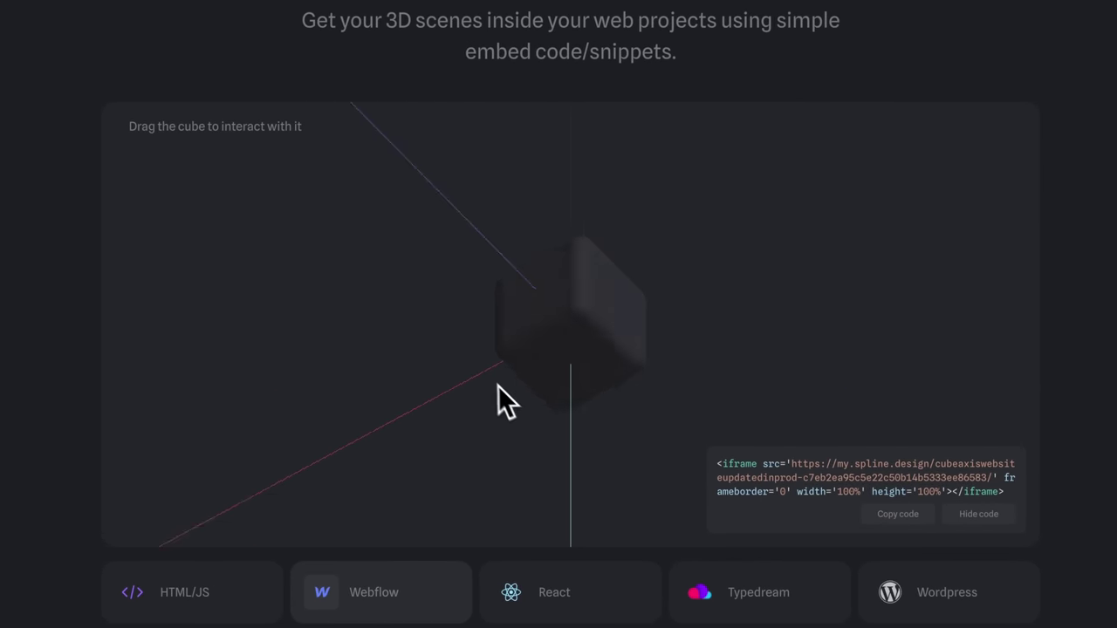
pyautogui.tripleClick(847, 477)
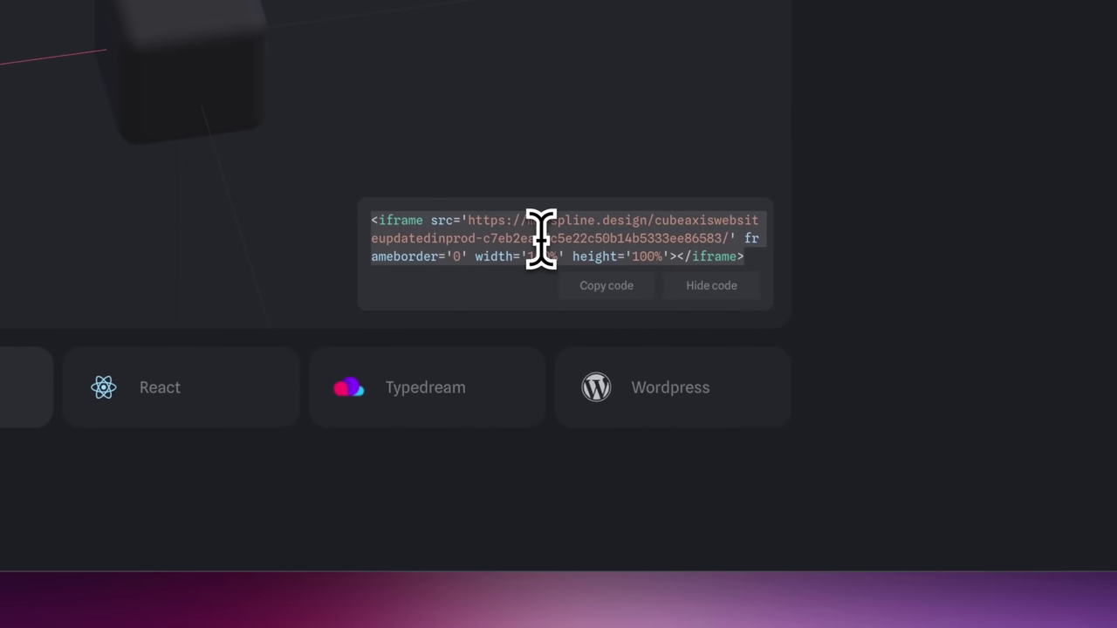
pyautogui.scroll(-1, 541, 237)
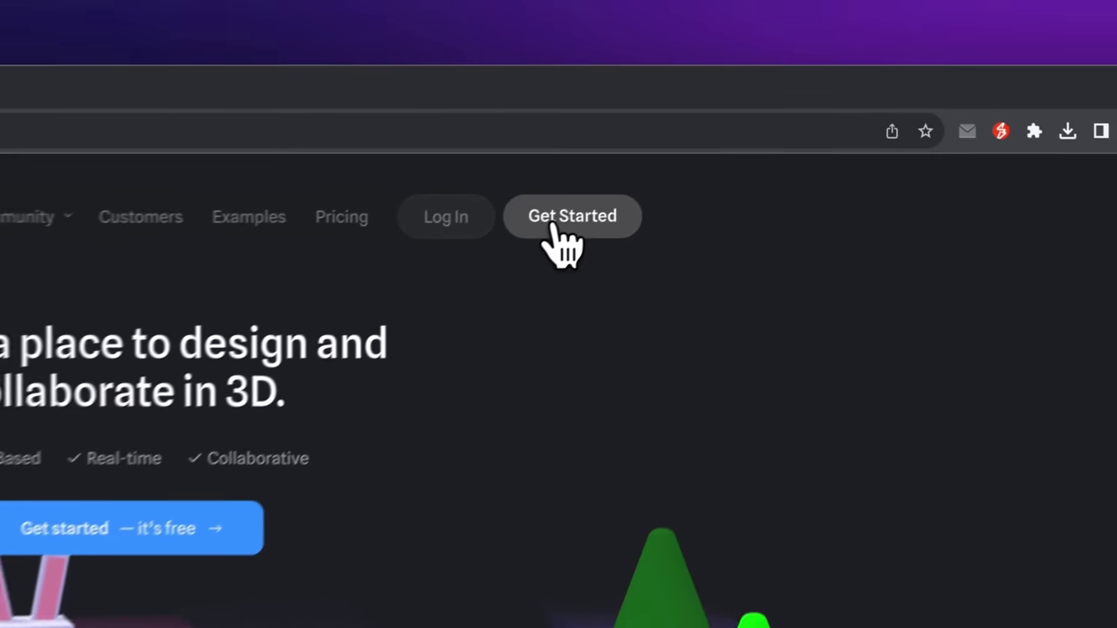
# Step: Get started with Spline from the website and look through the home dashboard's files, tutorials and library examples
pyautogui.click(506, 232)
pyautogui.scroll(-2, 445, 190)
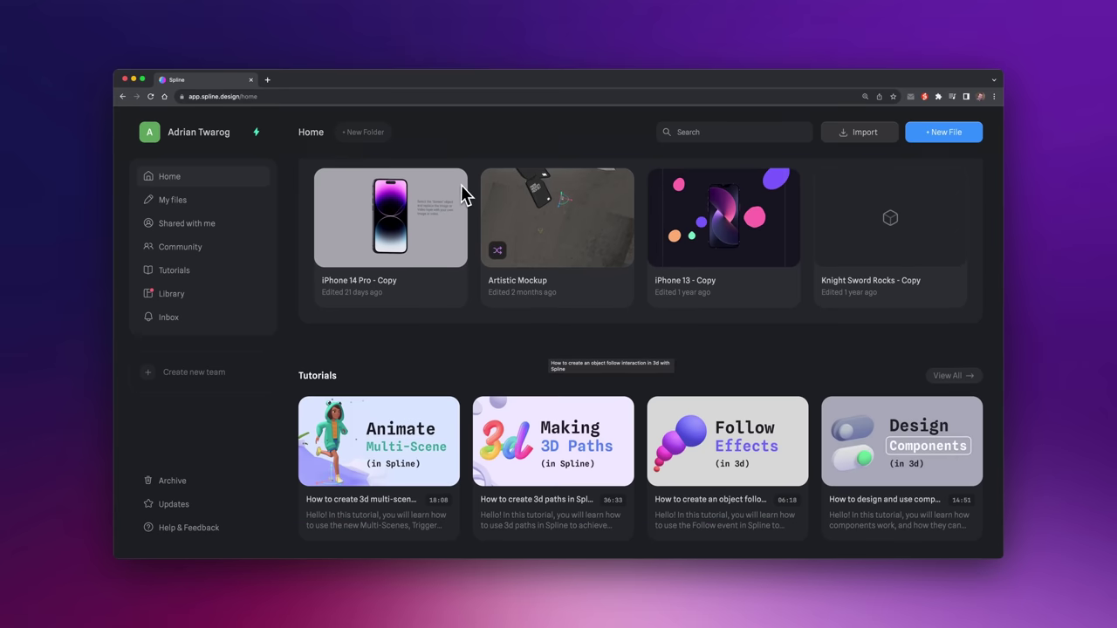
pyautogui.scroll(-3, 463, 194)
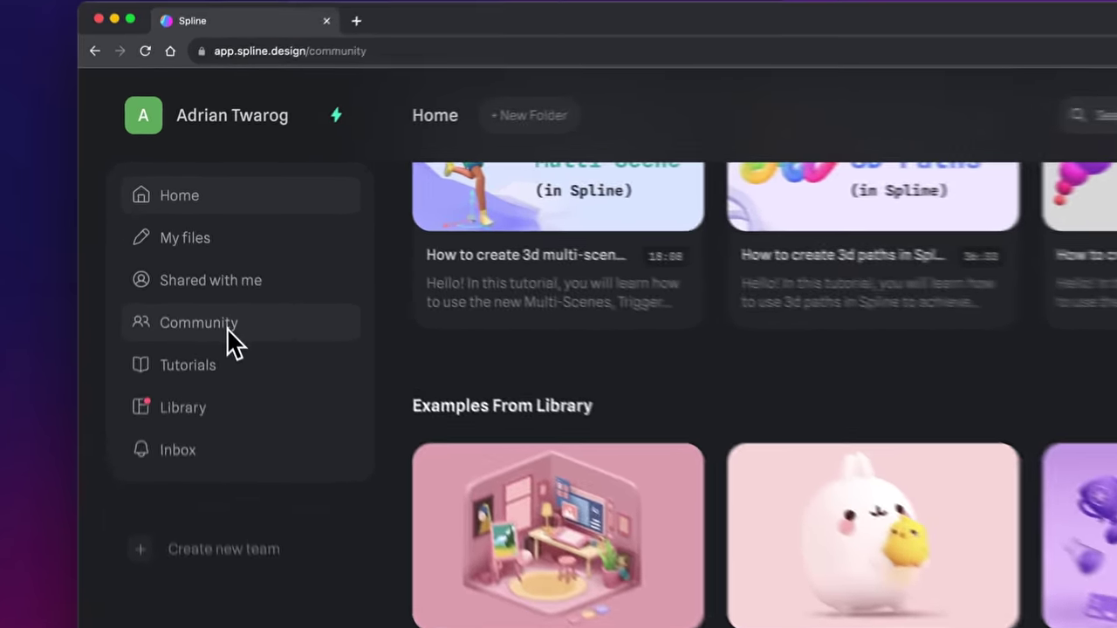
# Step: Browse the trending scenes in the community's Explore section for a suitable 3D design
pyautogui.click(192, 248)
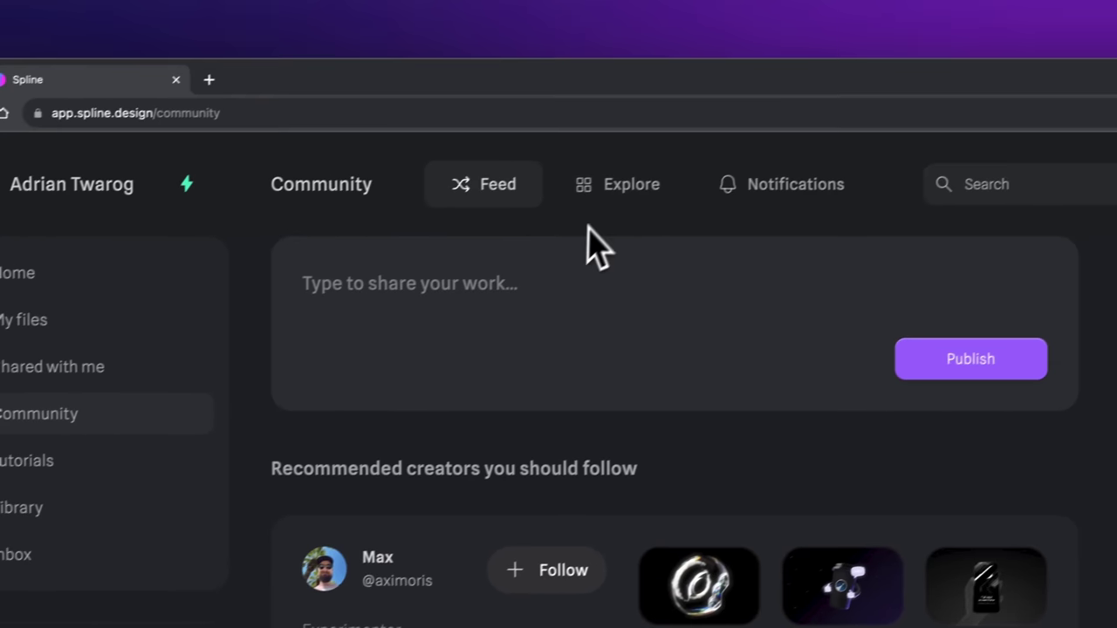
pyautogui.click(584, 196)
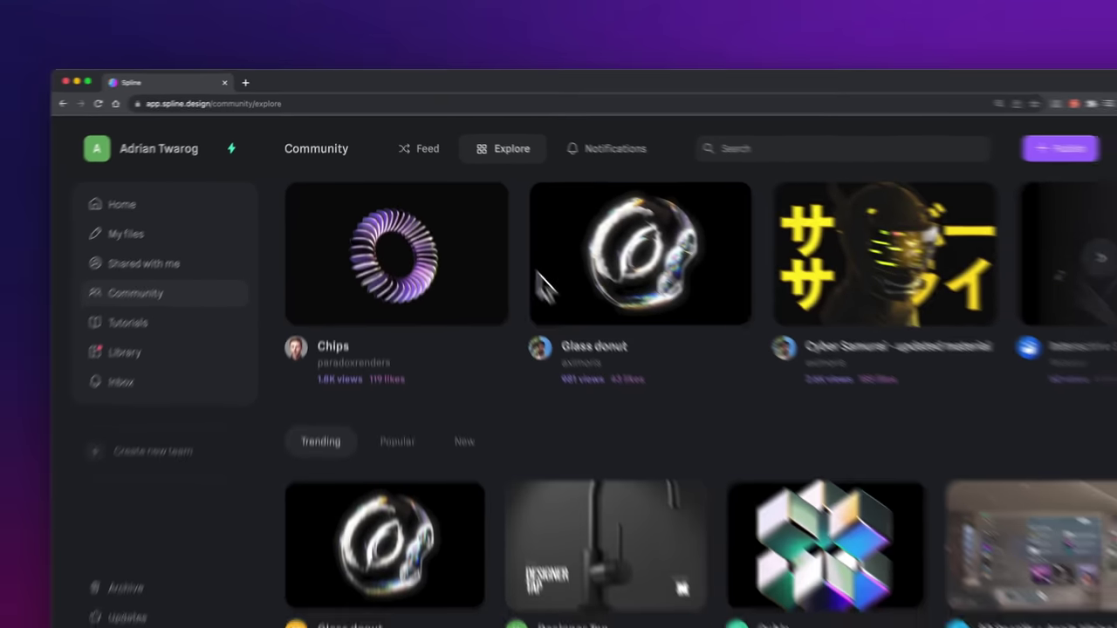
pyautogui.scroll(-5, 674, 331)
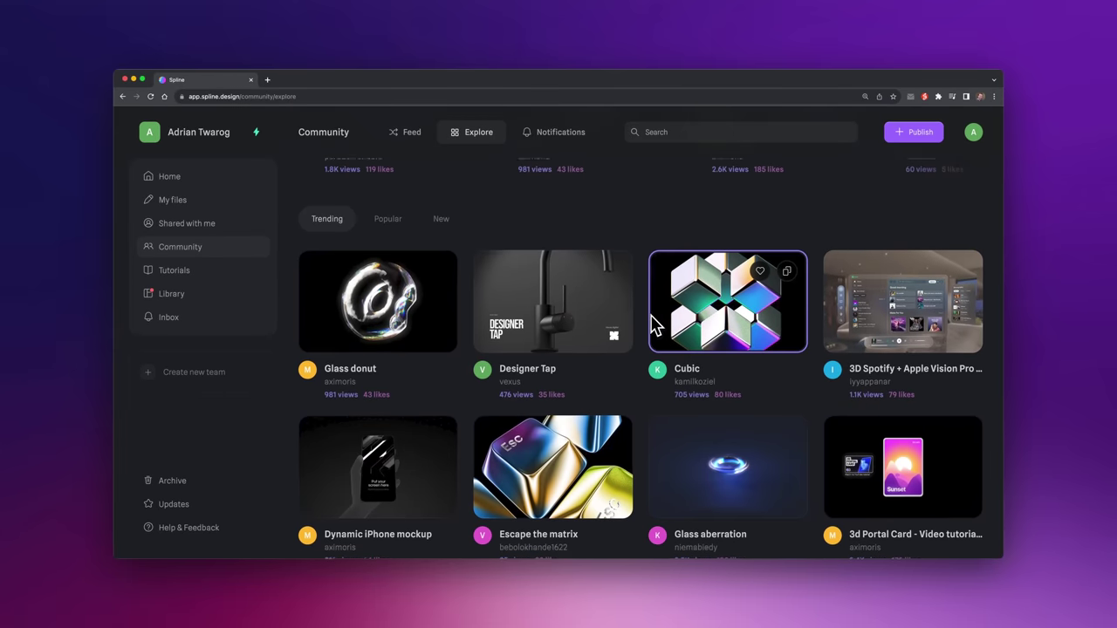
pyautogui.scroll(-5, 643, 322)
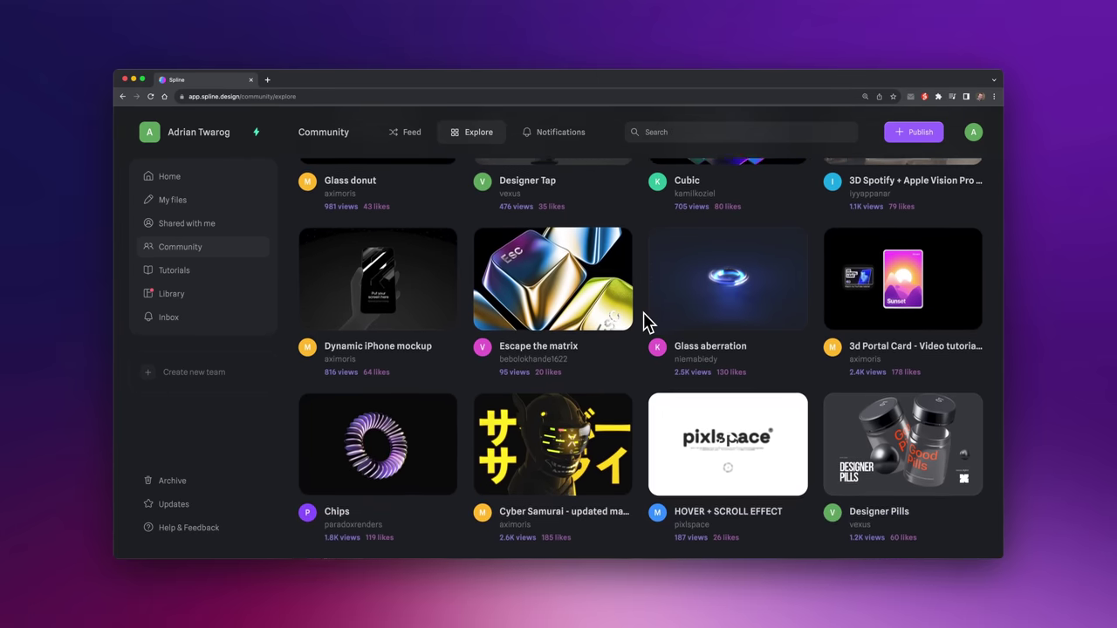
pyautogui.scroll(-3, 646, 322)
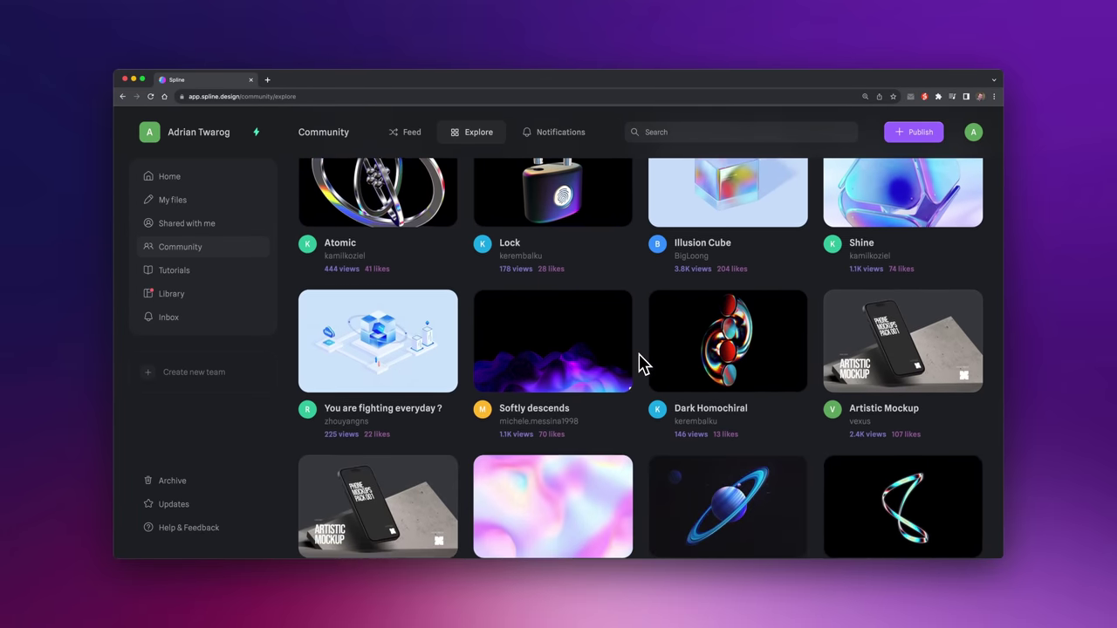
pyautogui.scroll(-3, 638, 353)
pyautogui.scroll(-4, 643, 365)
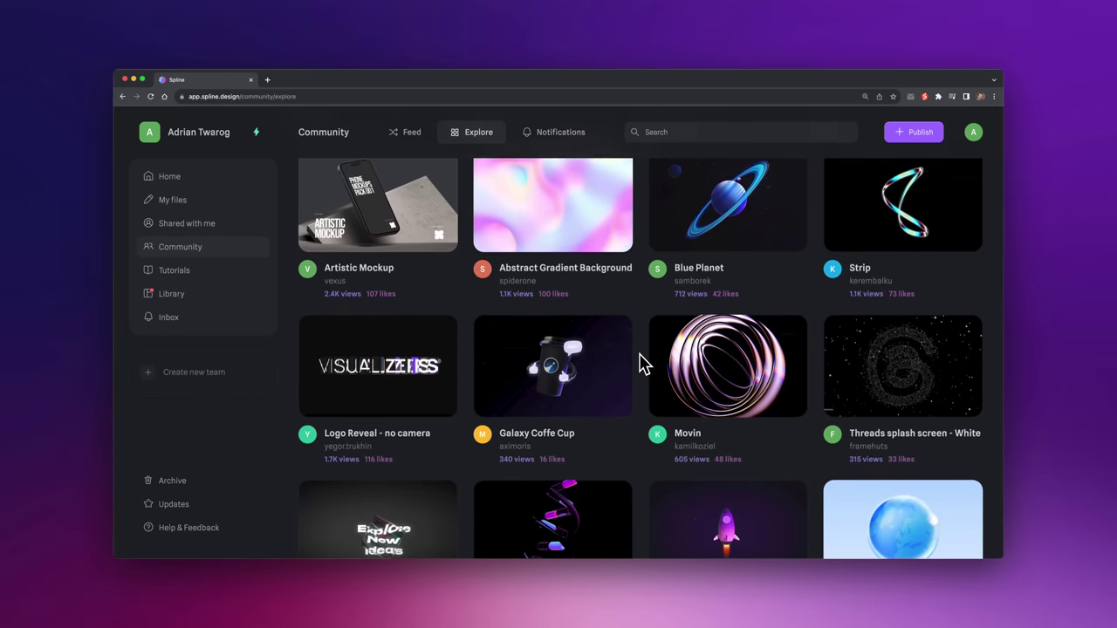
pyautogui.scroll(-1, 643, 365)
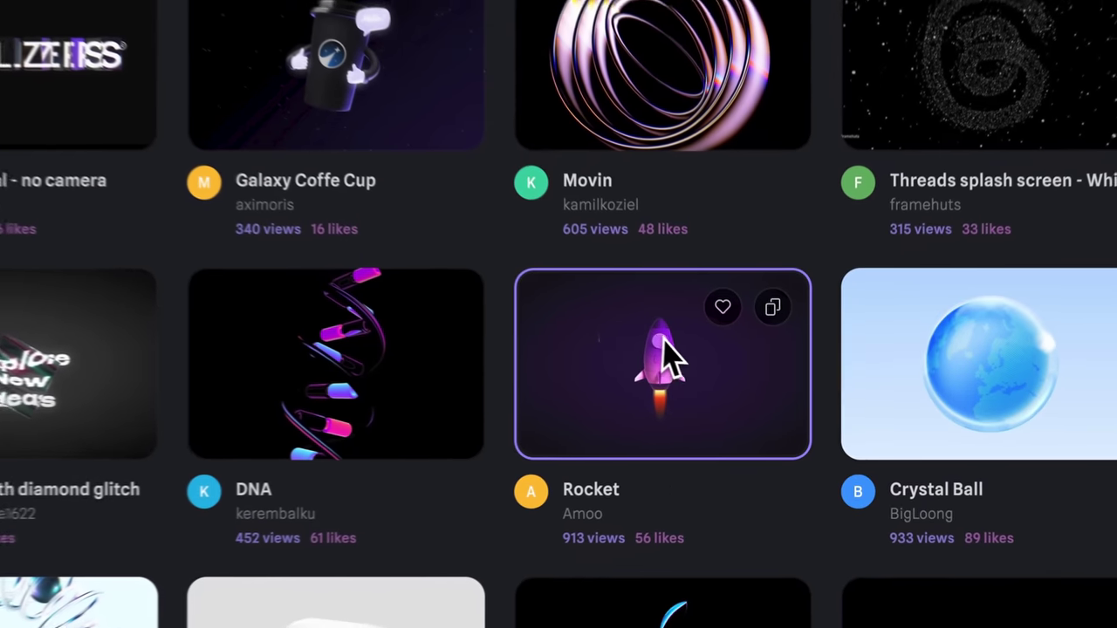
# Step: Open the community's Rocket scene and remix it into an editable file
pyautogui.click(657, 368)
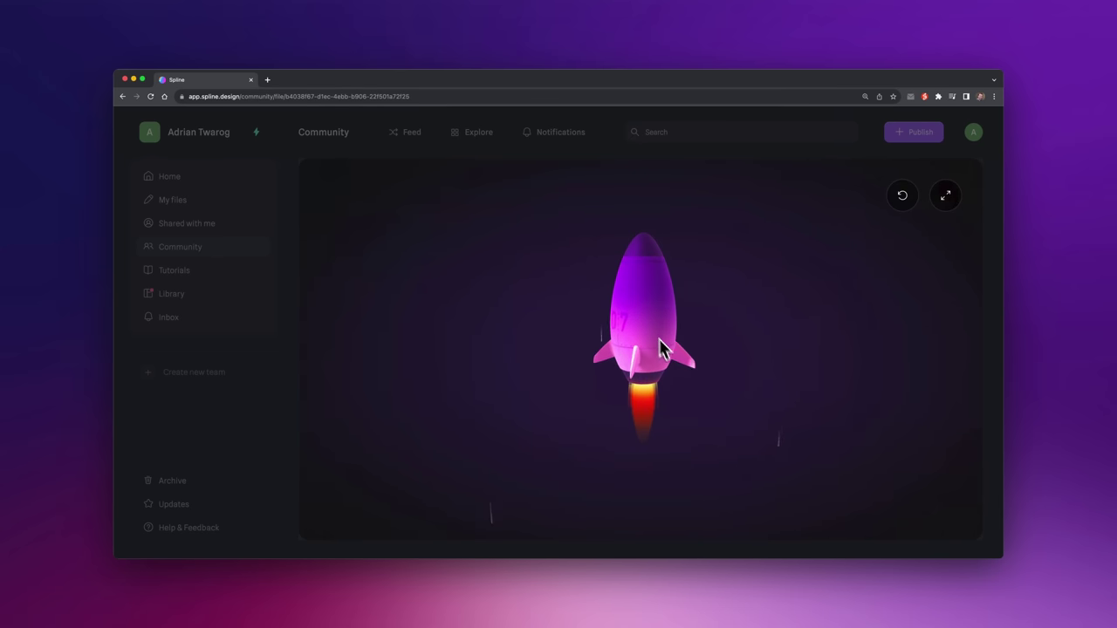
pyautogui.scroll(-3, 994, 381)
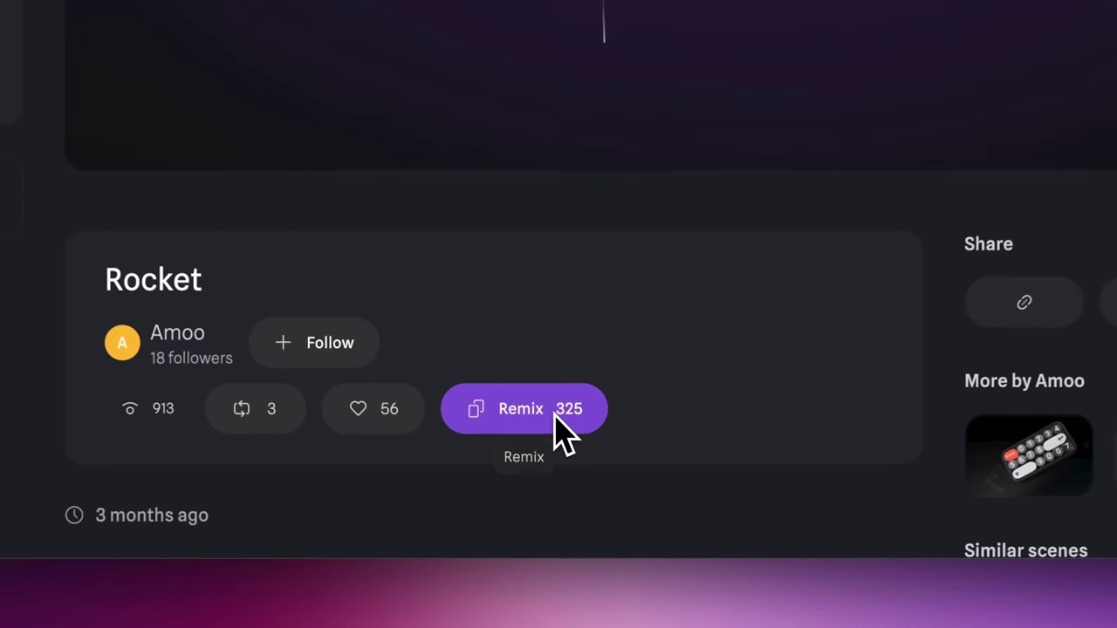
pyautogui.click(549, 483)
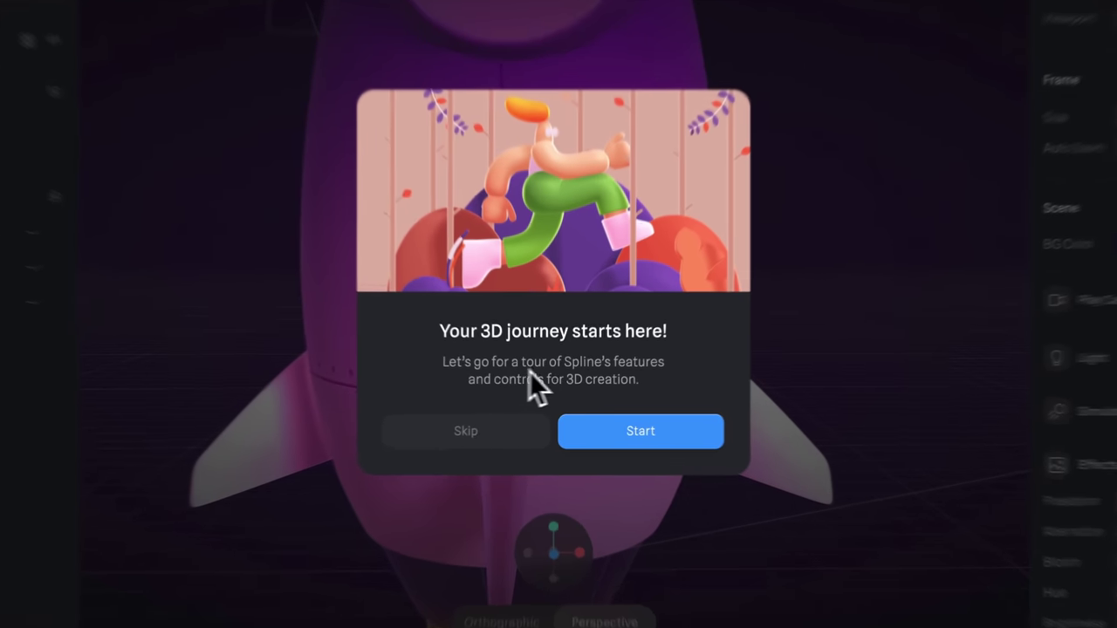
# Step: Start the introductory tour and practise orbiting the view around the rocket
pyautogui.click(650, 441)
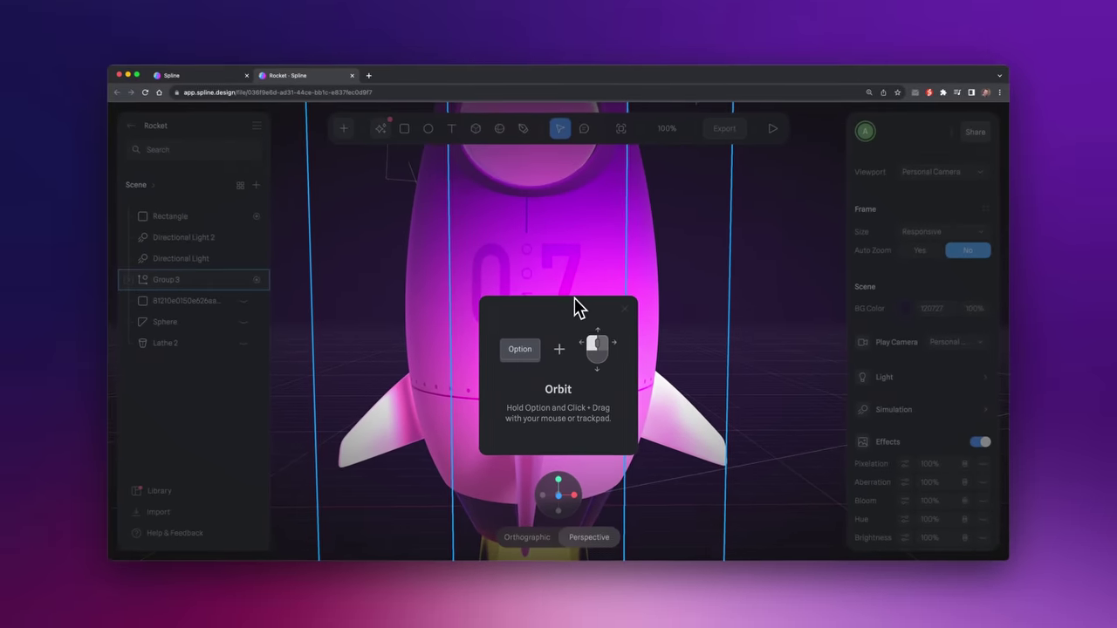
pyautogui.moveTo(611, 262); pyautogui.dragTo(646, 288)
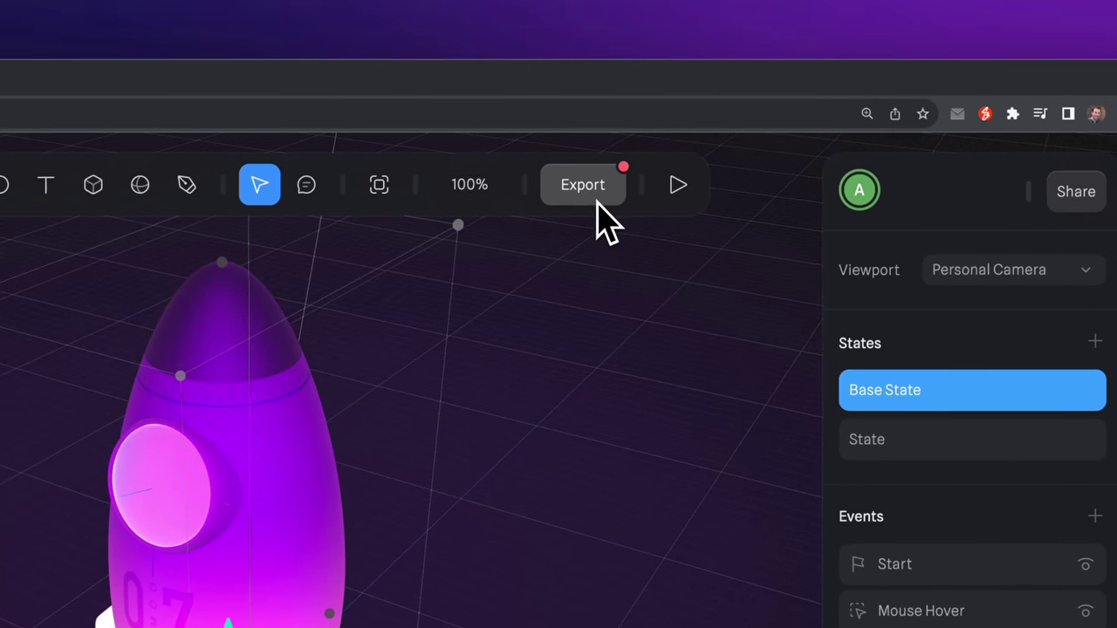
# Step: Set up the rocket's Viewer export with Logo set to No and BG Color set to Hide, and update the viewer
pyautogui.click(688, 127)
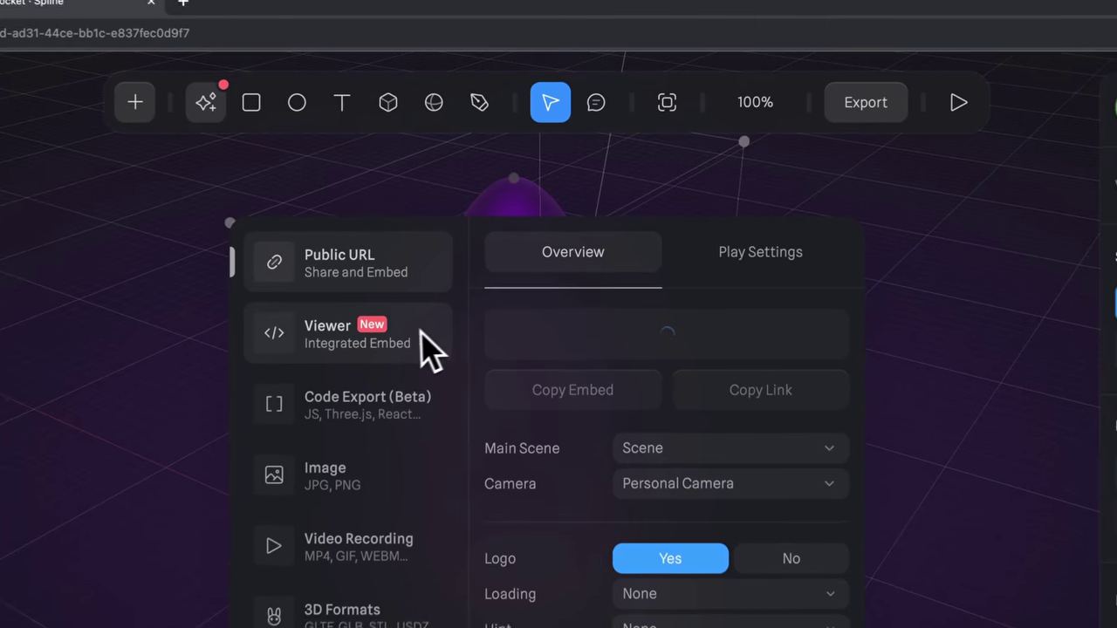
pyautogui.click(351, 355)
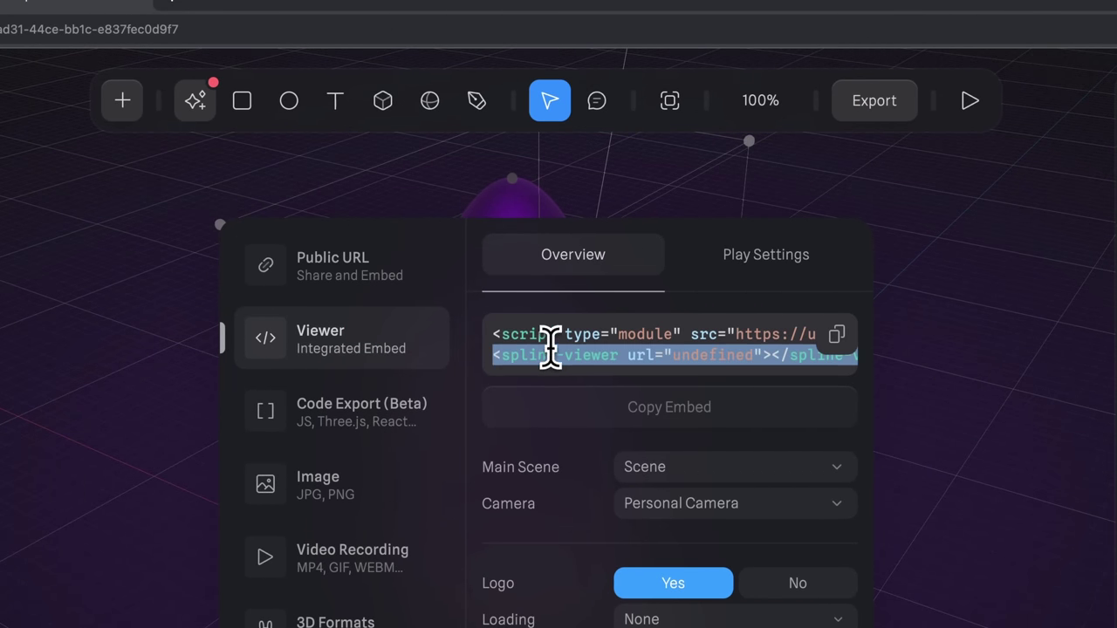
pyautogui.click(749, 262)
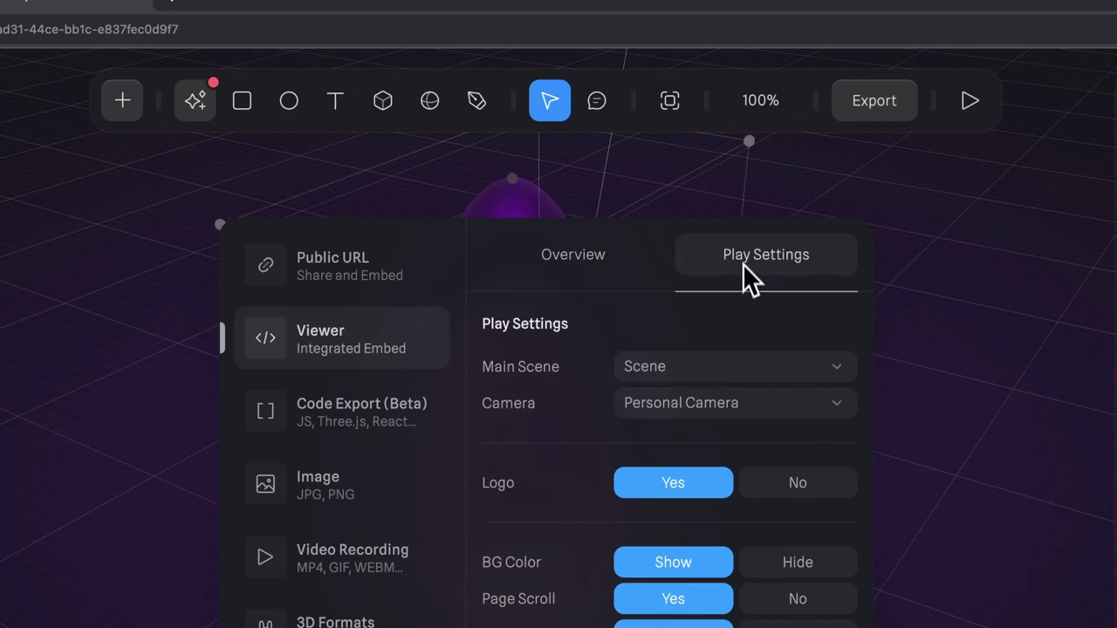
pyautogui.scroll(-1, 598, 375)
pyautogui.scroll(1, 719, 464)
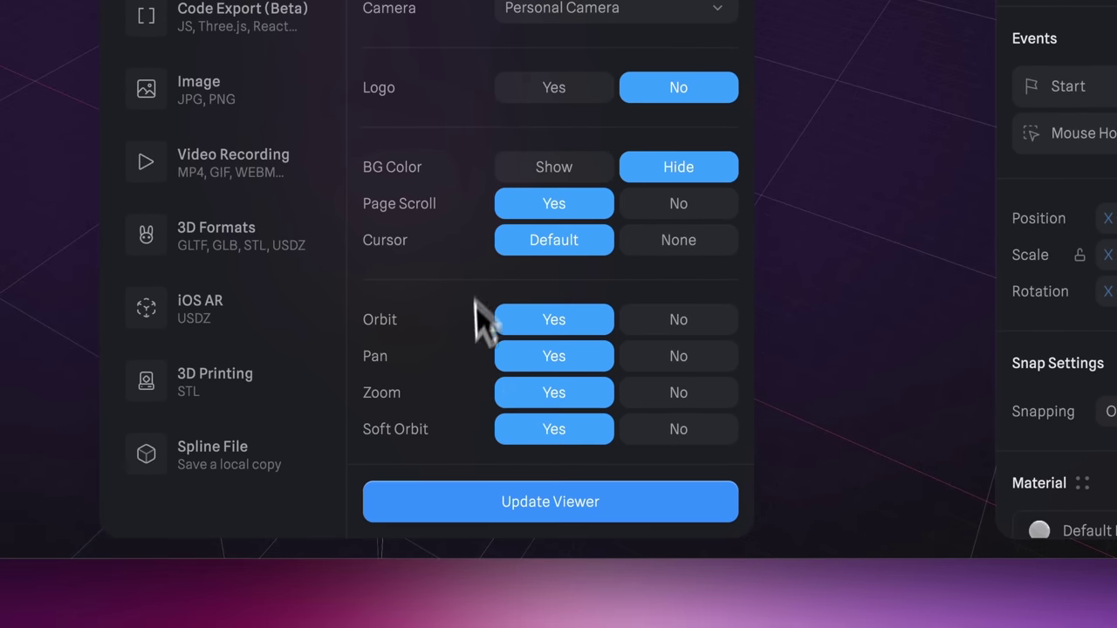
pyautogui.click(519, 496)
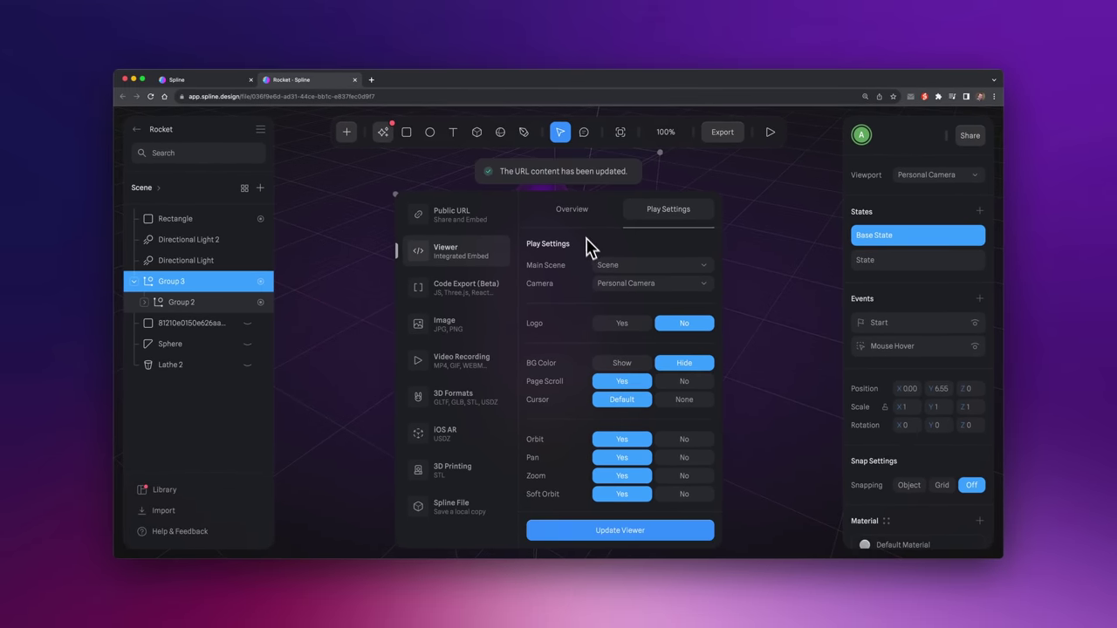
# Step: Copy the viewer's embed code and switch to the Sites page of Wix Studio
pyautogui.click(512, 122)
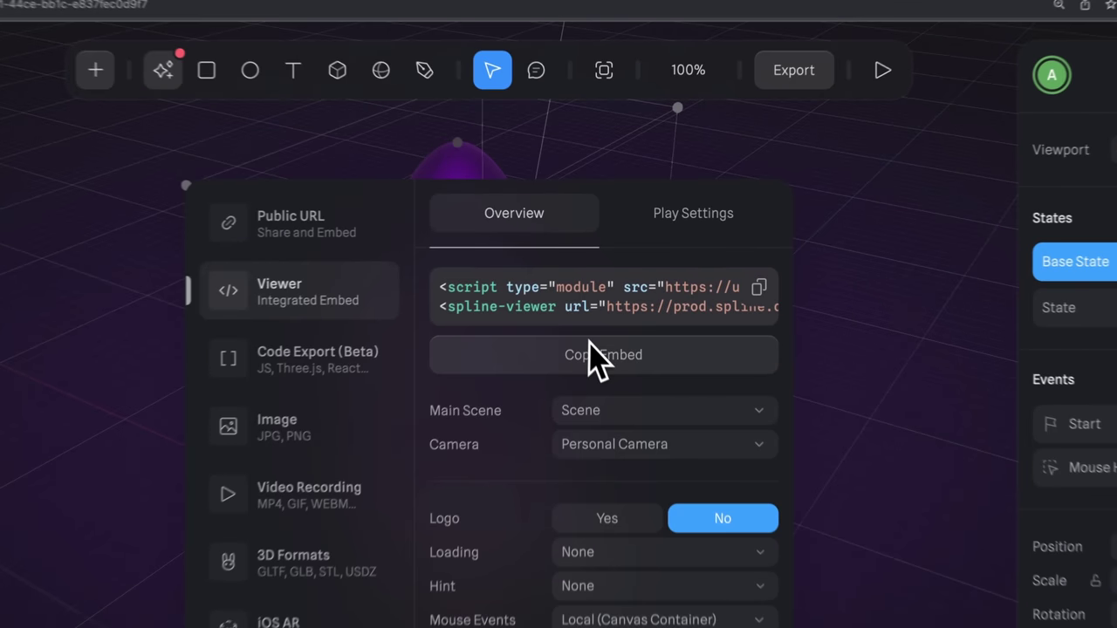
pyautogui.click(618, 284)
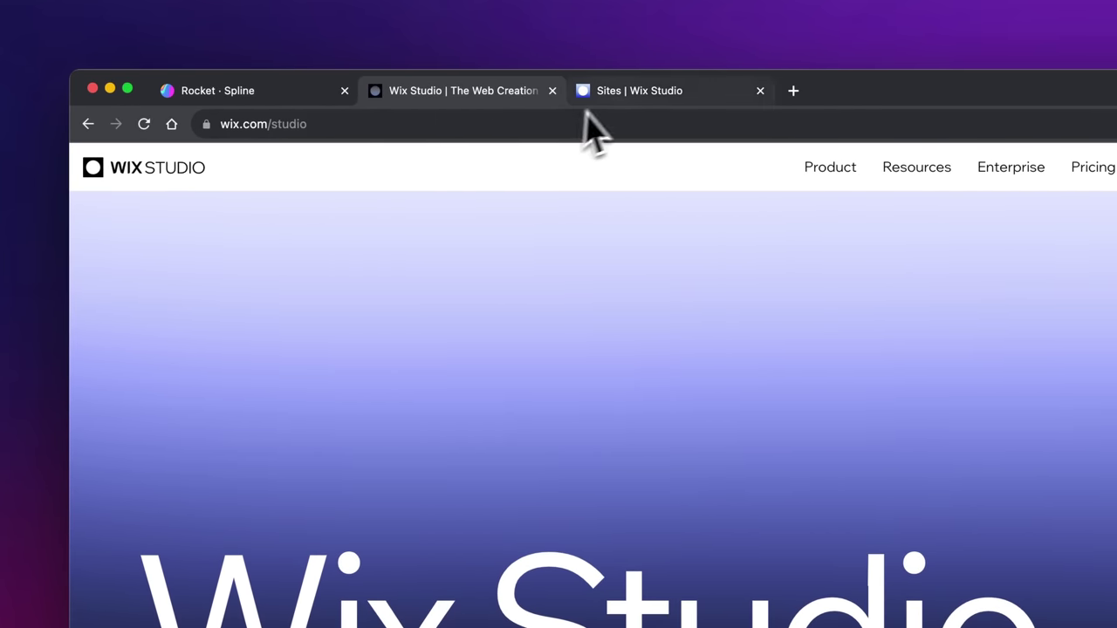
pyautogui.click(631, 93)
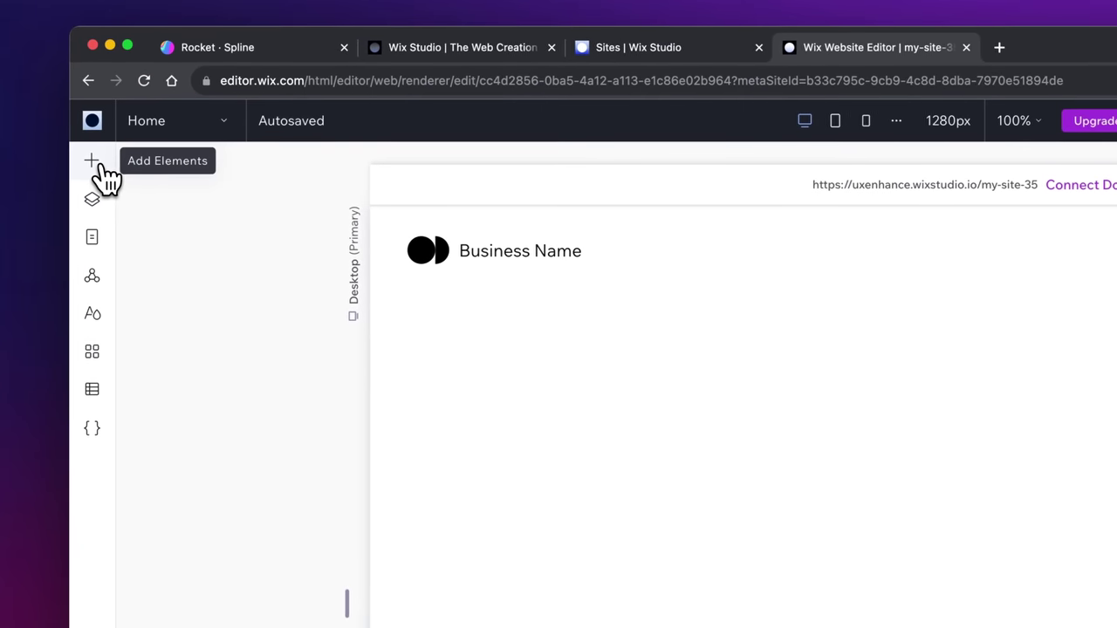
# Step: Add an iFrame element to the home page's blank section and embed the copied Spline viewer code in it
pyautogui.click(124, 137)
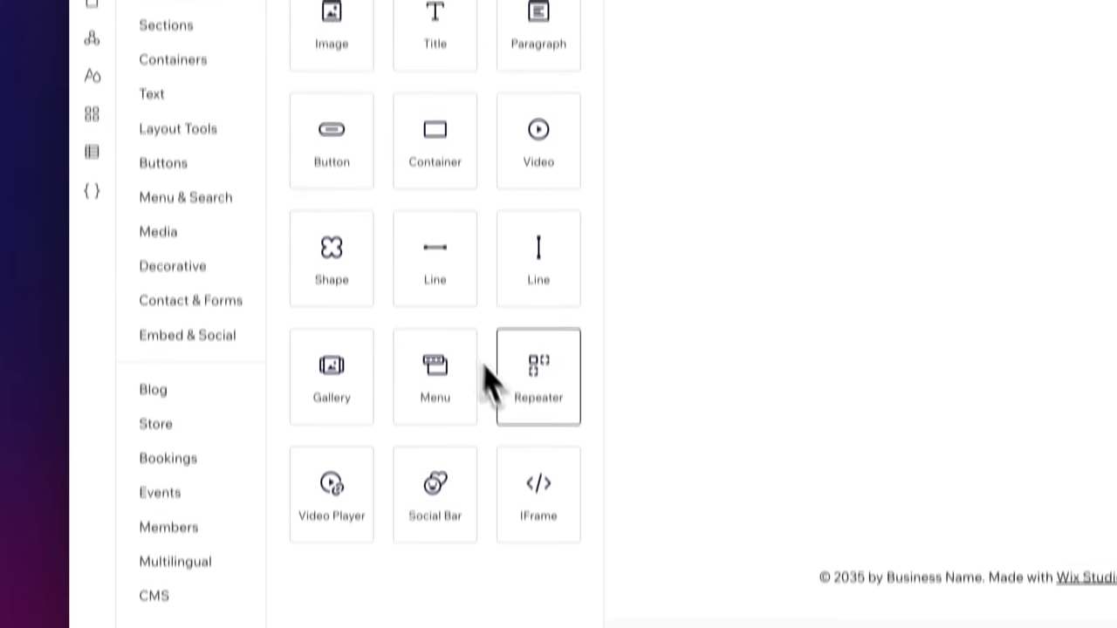
pyautogui.click(547, 461)
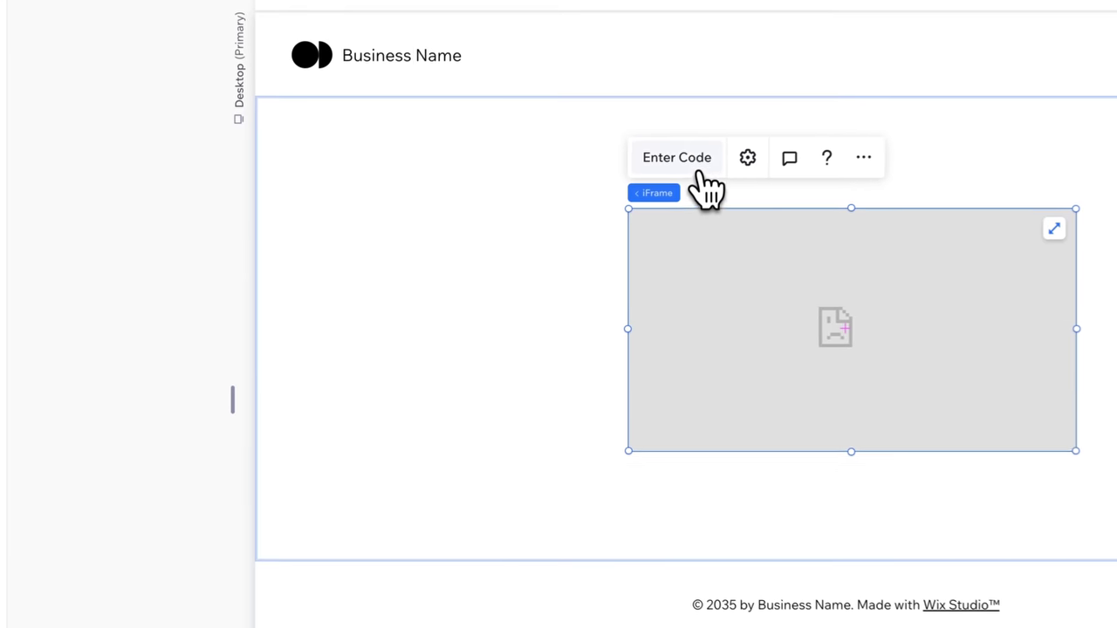
pyautogui.click(701, 167)
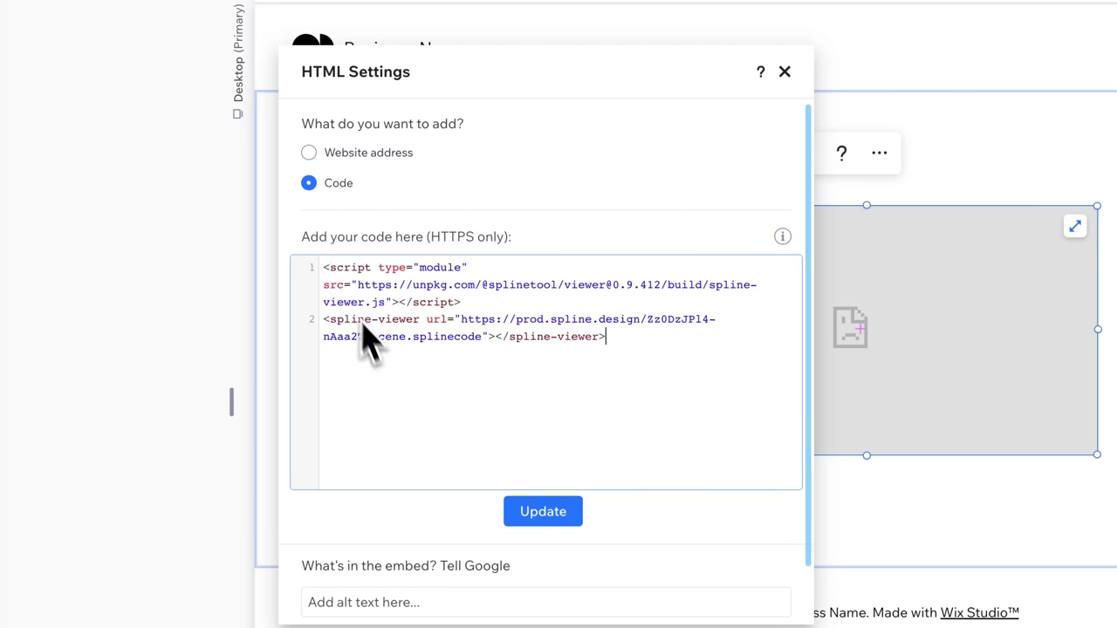
pyautogui.click(545, 514)
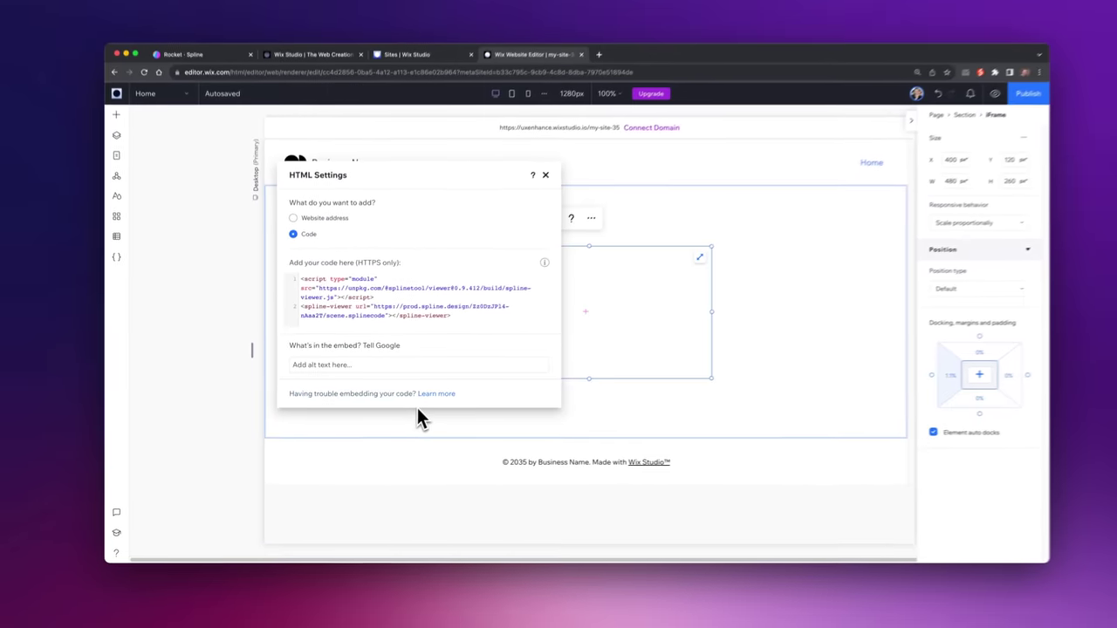
pyautogui.click(1001, 181)
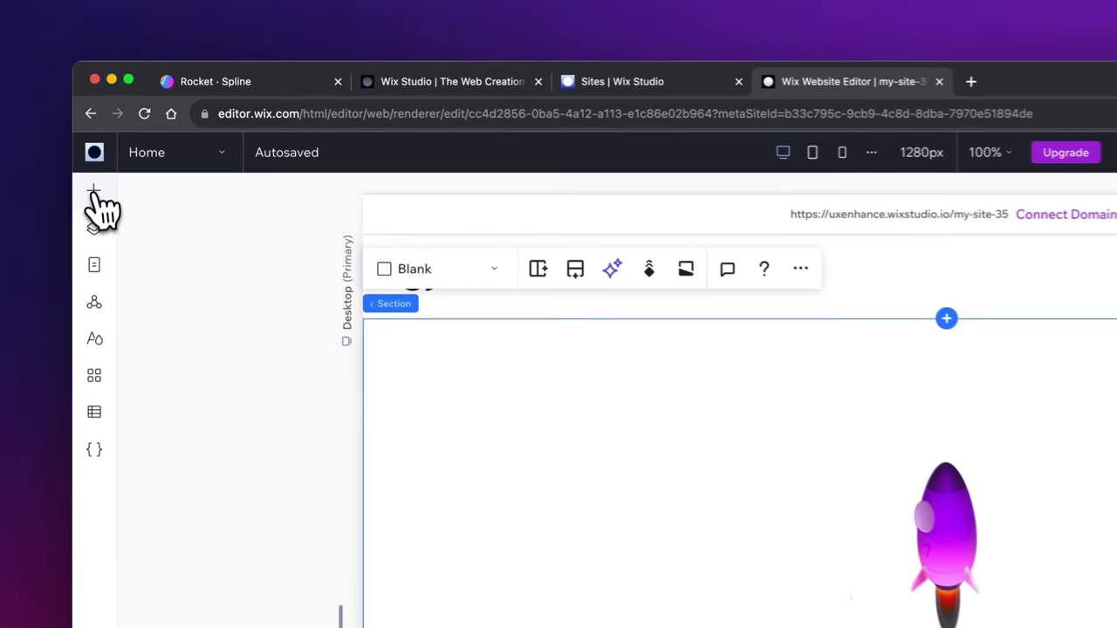
# Step: Add the title "Space Design" over the rocket and widen it so the text fits on one line
pyautogui.click(93, 203)
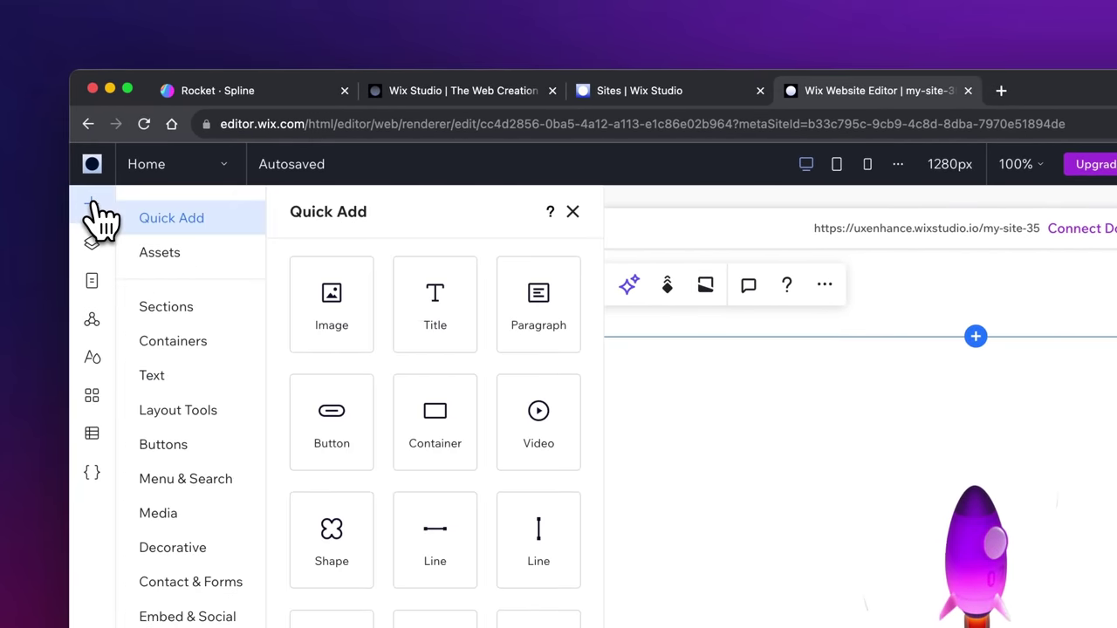
pyautogui.click(404, 306)
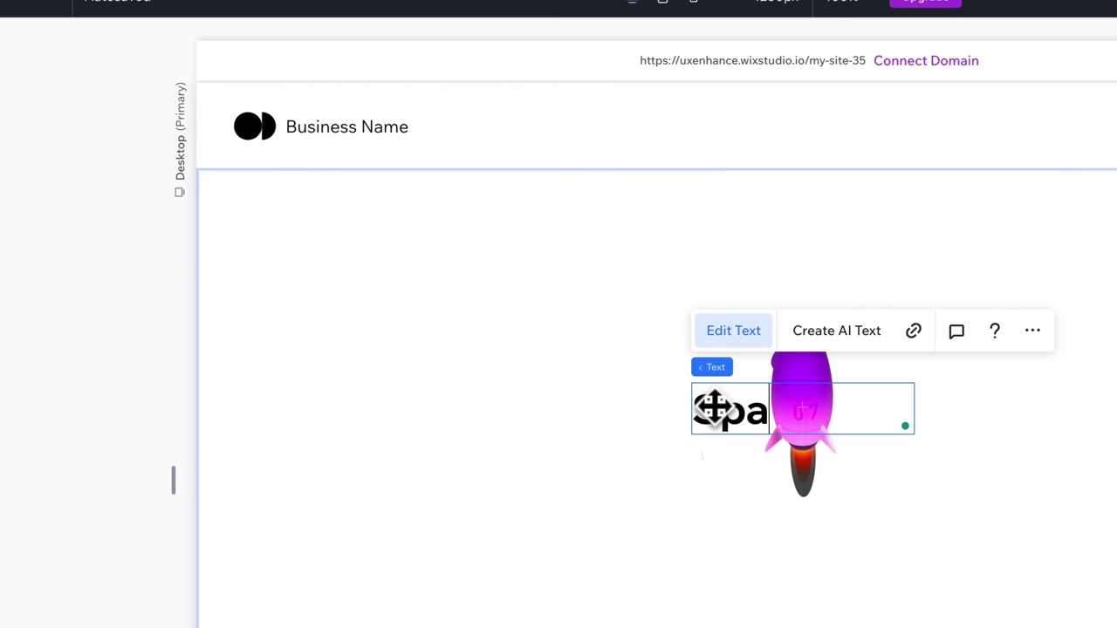
pyautogui.write('ce Design')
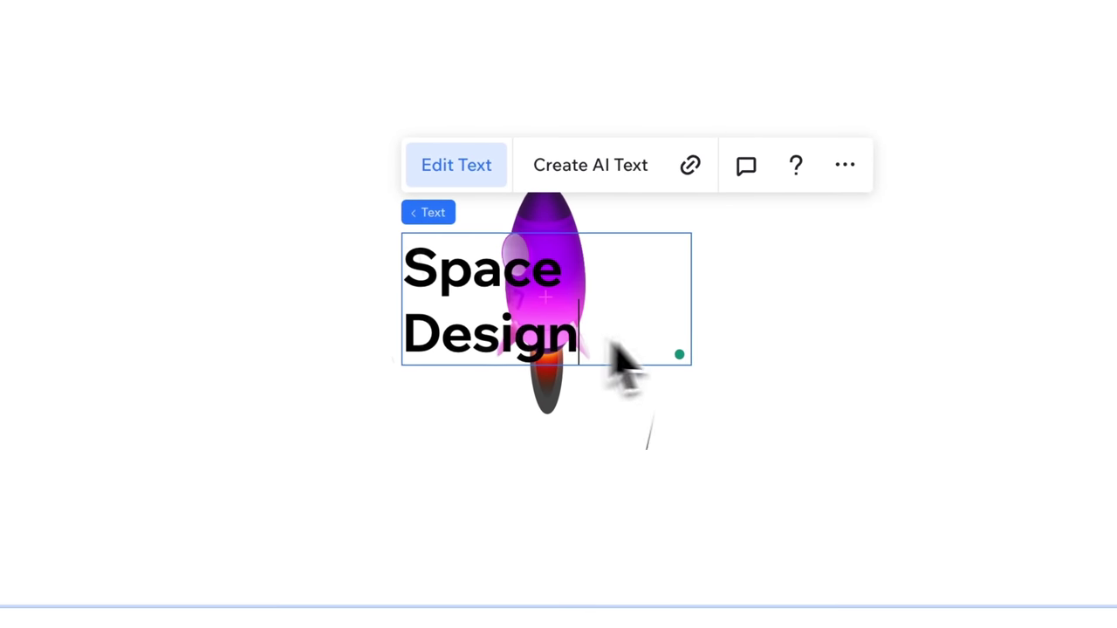
pyautogui.click(715, 297)
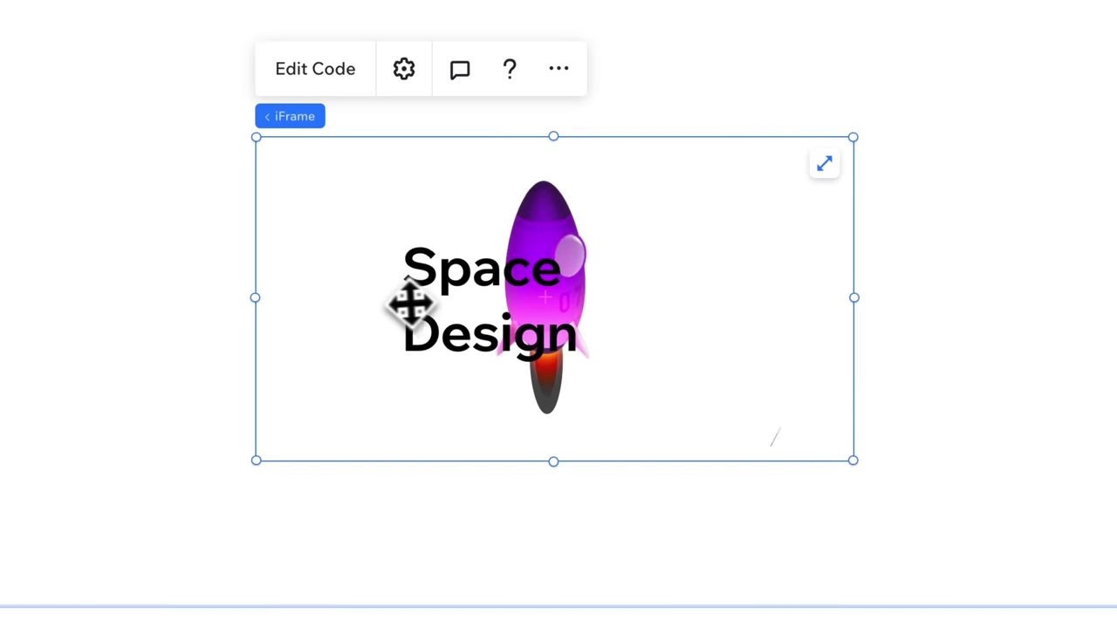
pyautogui.click(454, 301)
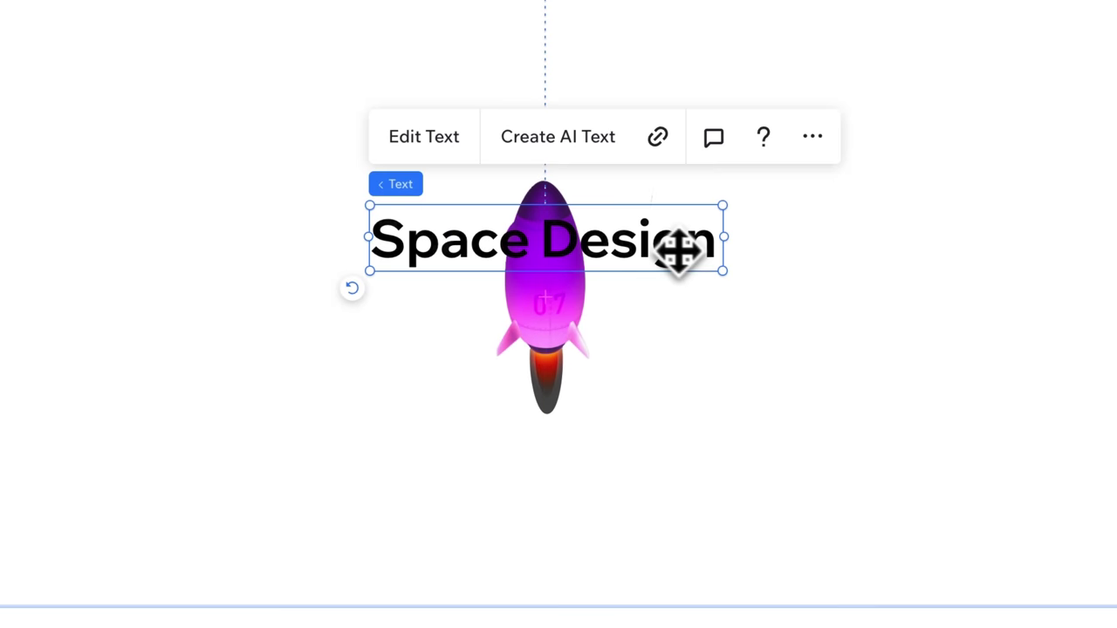
# Step: Enlarge the title to about 643 px wide, centred over the rocket, and place it beneath the iFrame in the layer order
pyautogui.moveTo(729, 276); pyautogui.dragTo(865, 322)
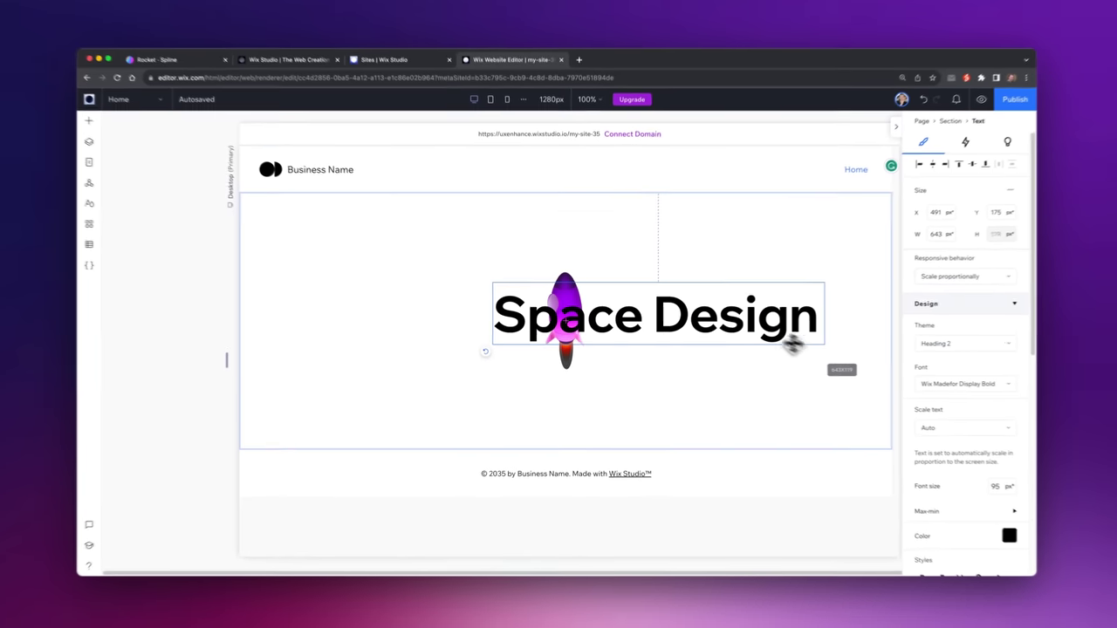
pyautogui.moveTo(643, 291); pyautogui.dragTo(628, 288)
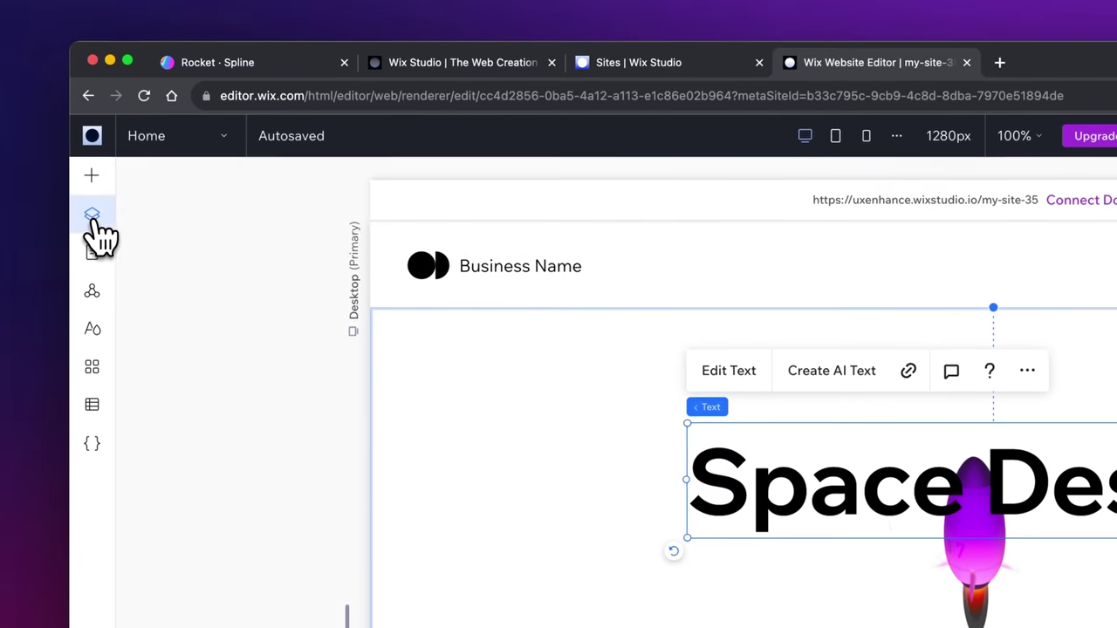
pyautogui.click(125, 156)
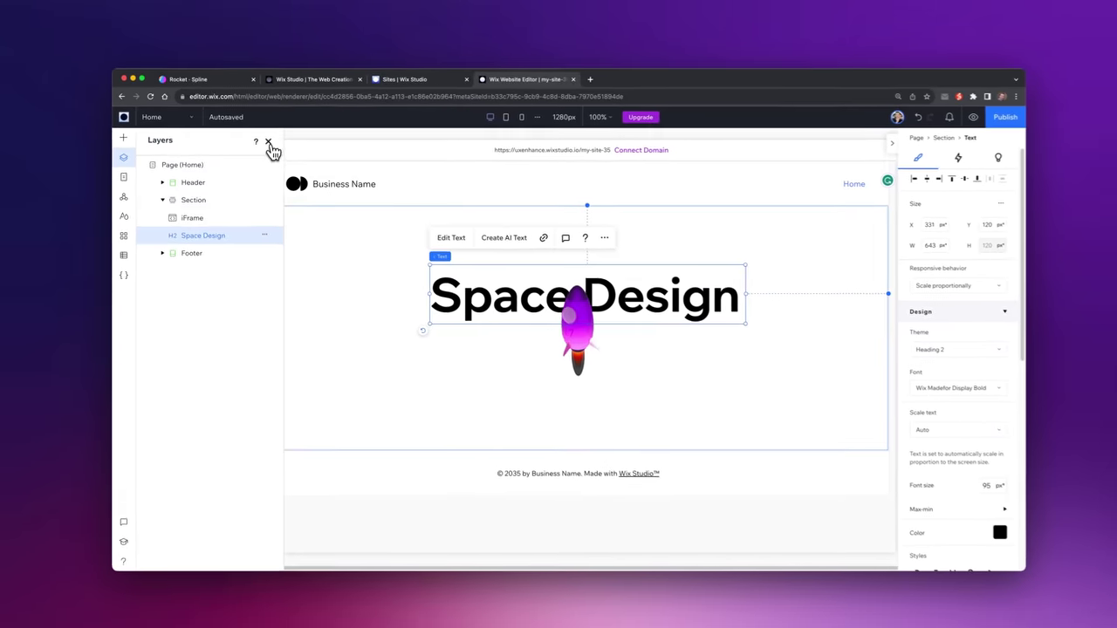
pyautogui.click(373, 184)
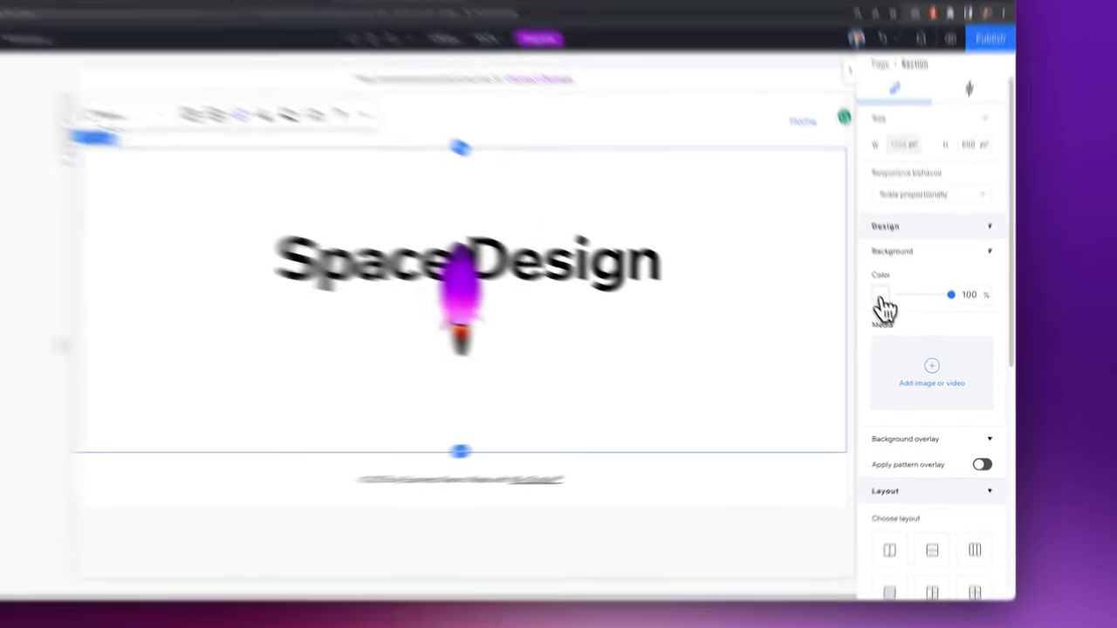
# Step: Set the section's background color to black and the "Space Design" title's text color to white
pyautogui.click(881, 297)
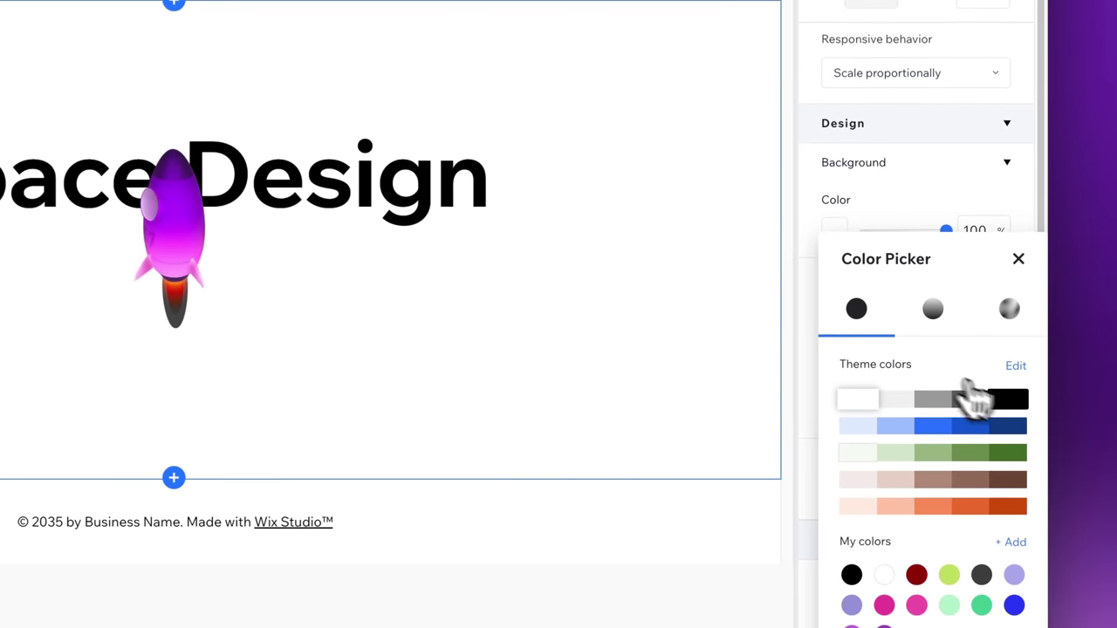
pyautogui.click(1008, 401)
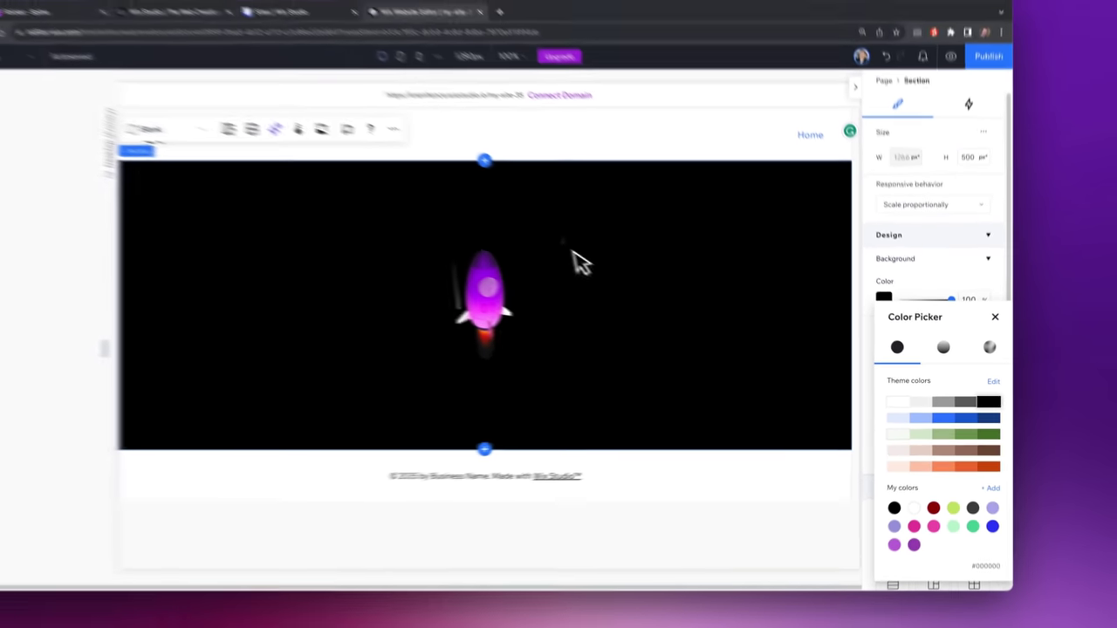
pyautogui.click(384, 162)
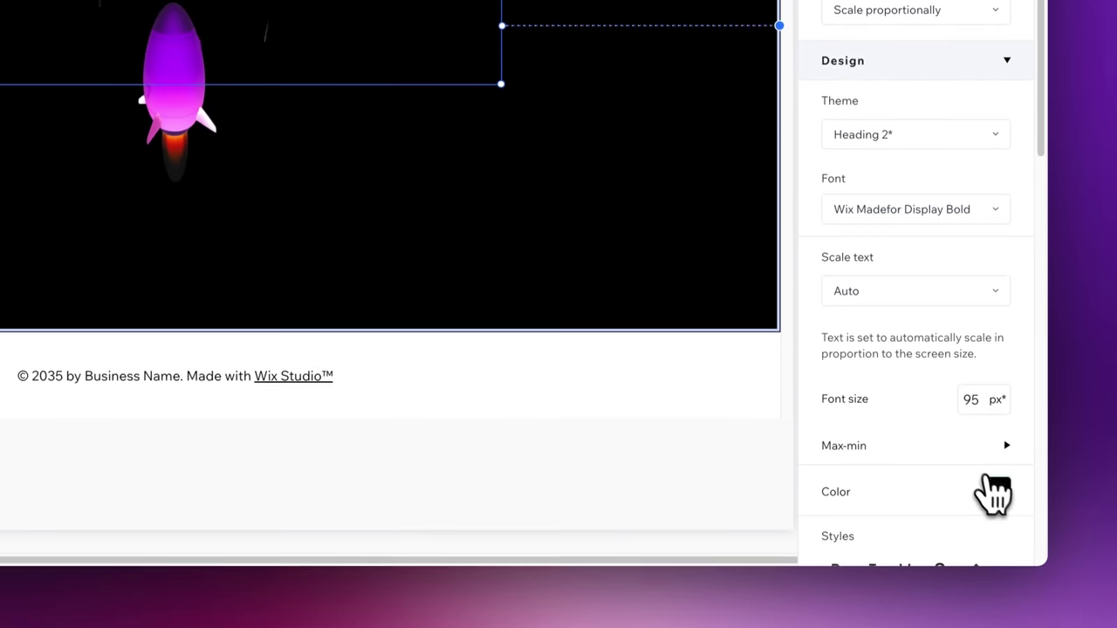
pyautogui.click(997, 486)
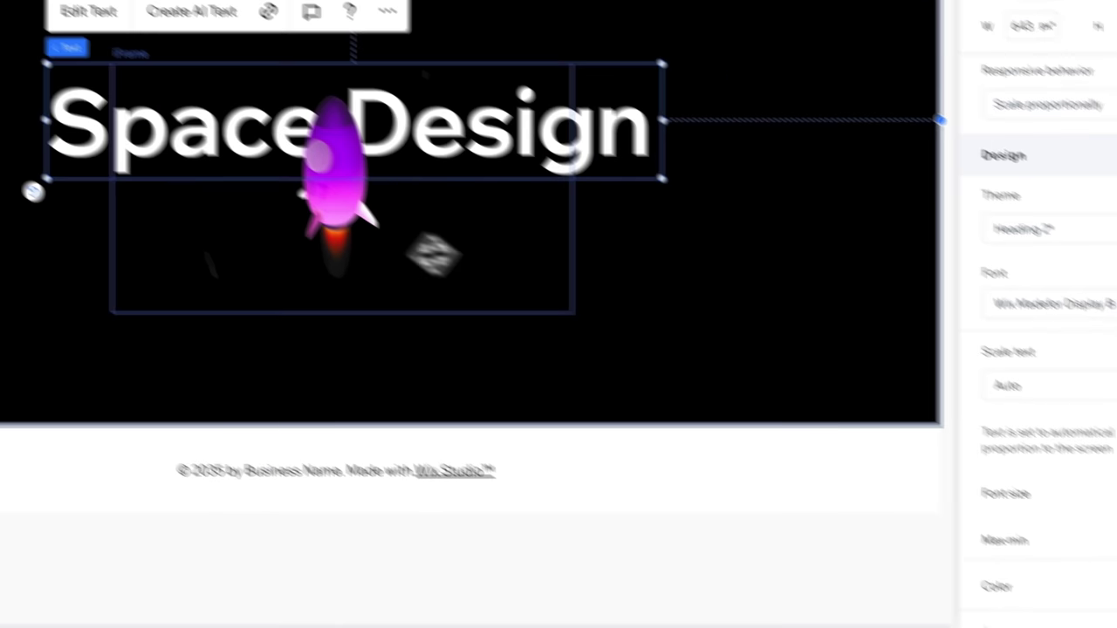
# Step: Set the reddish-purple starry image from a "space" search of Wix media as the section's background at 37% opacity
pyautogui.click(274, 154)
pyautogui.click(216, 249)
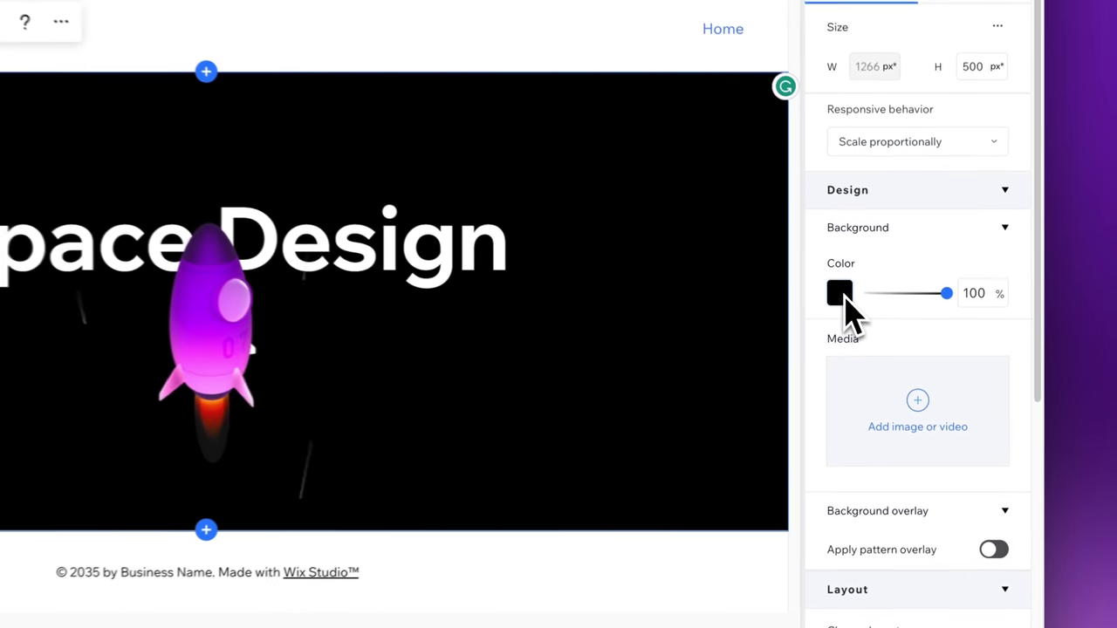
pyautogui.click(916, 405)
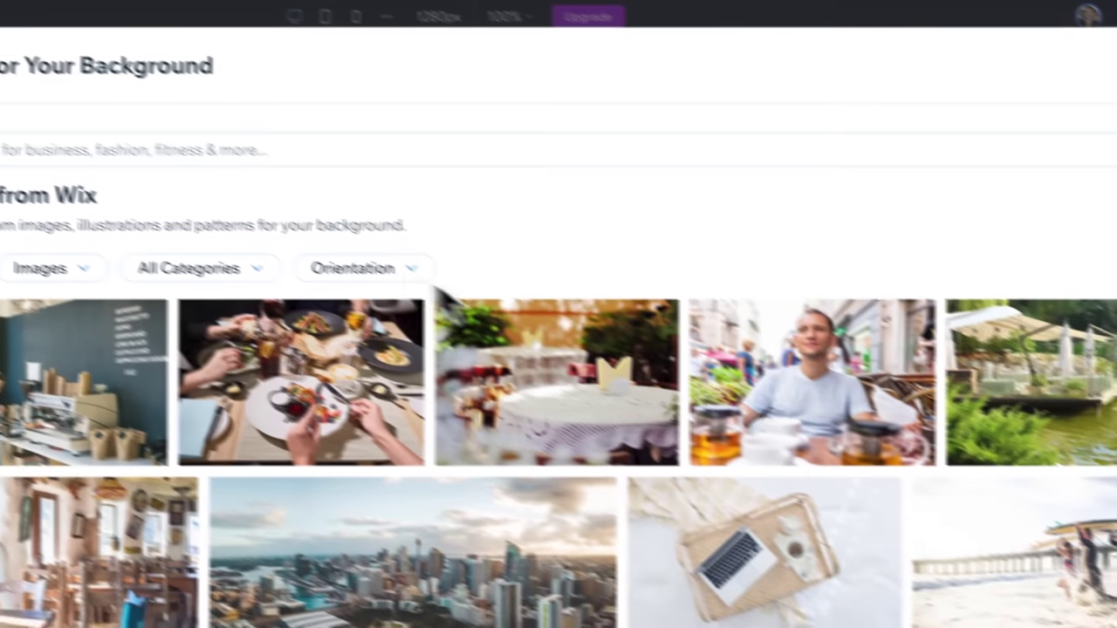
pyautogui.write('space')
pyautogui.press('Return')
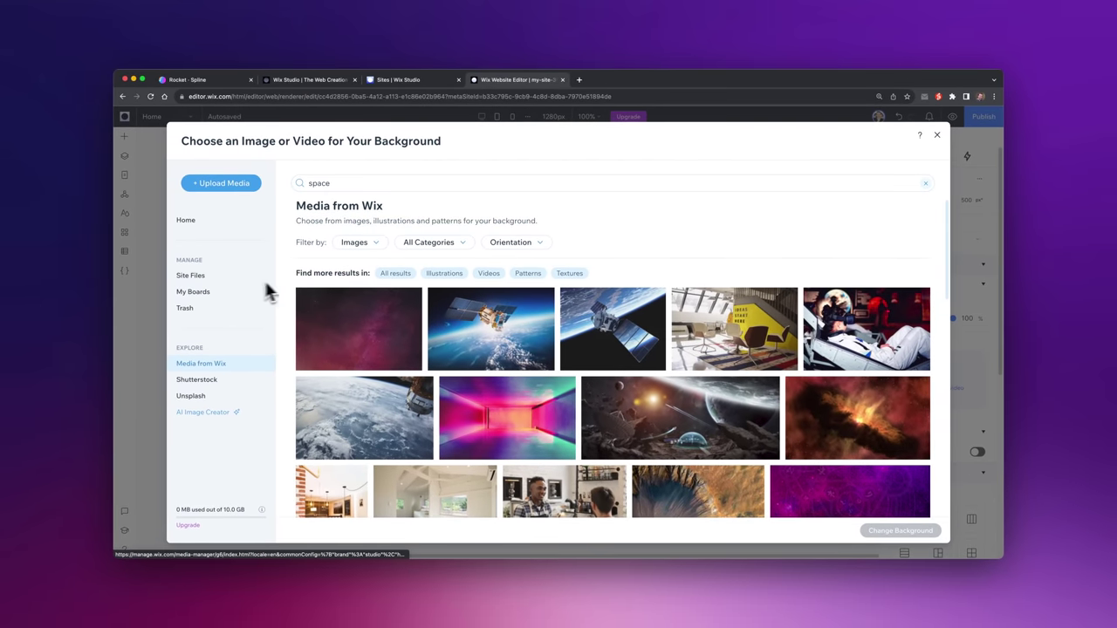
pyautogui.click(358, 328)
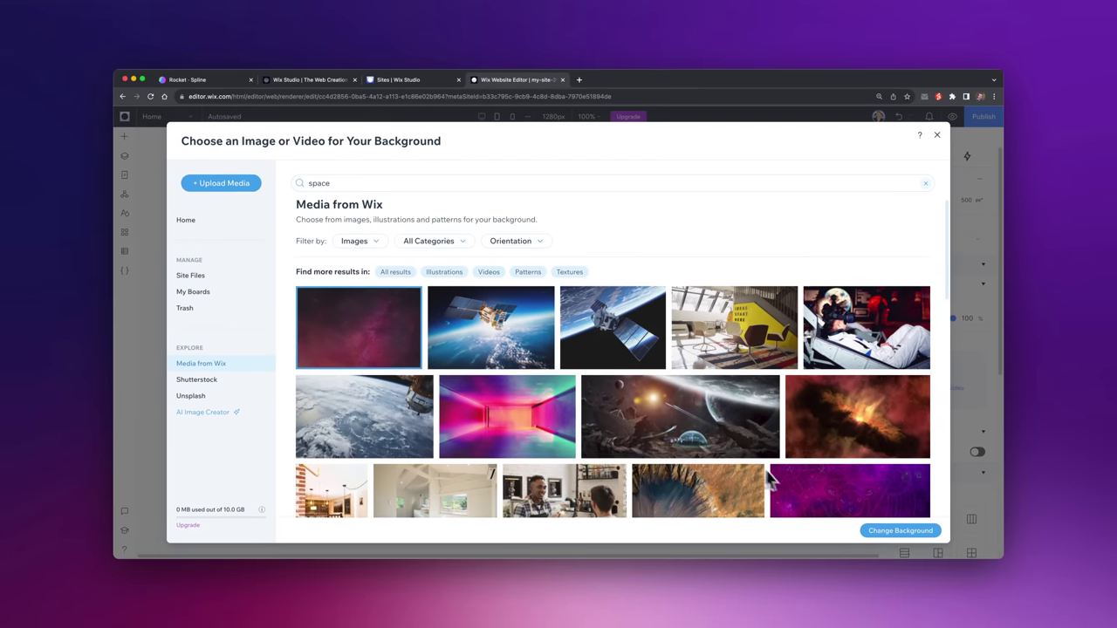
pyautogui.click(900, 530)
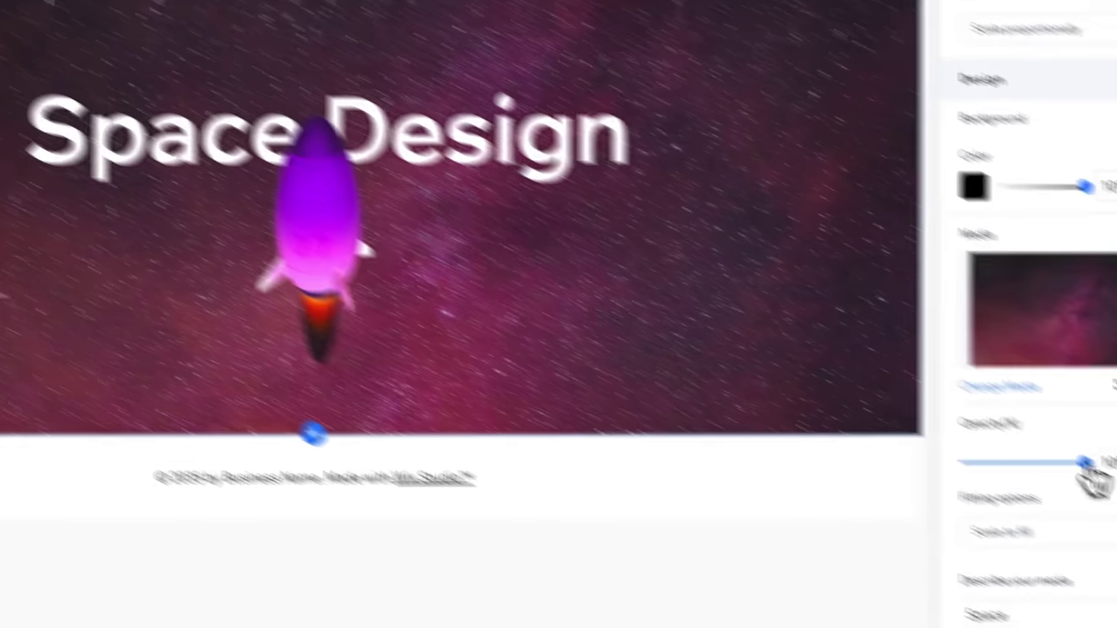
pyautogui.moveTo(1086, 464); pyautogui.dragTo(1006, 470)
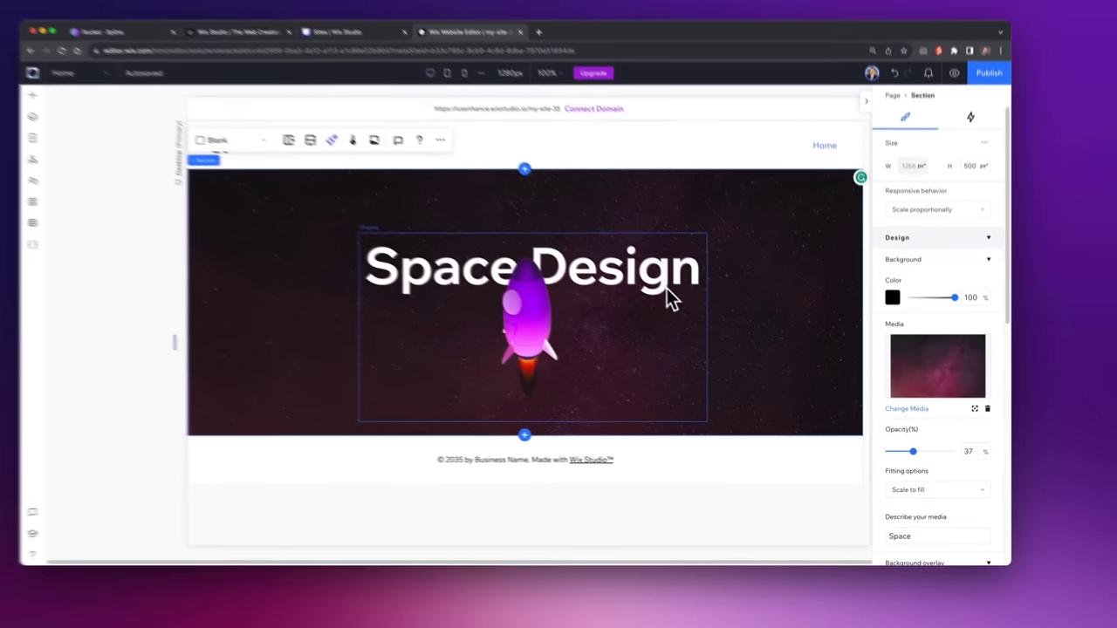
# Step: In Discord, generate and open a Midjourney image of a starry night sky, vibrant aurora, Firewatch game art style, reds, oranges, purples, crescent moon, lightning
pyautogui.click(509, 107)
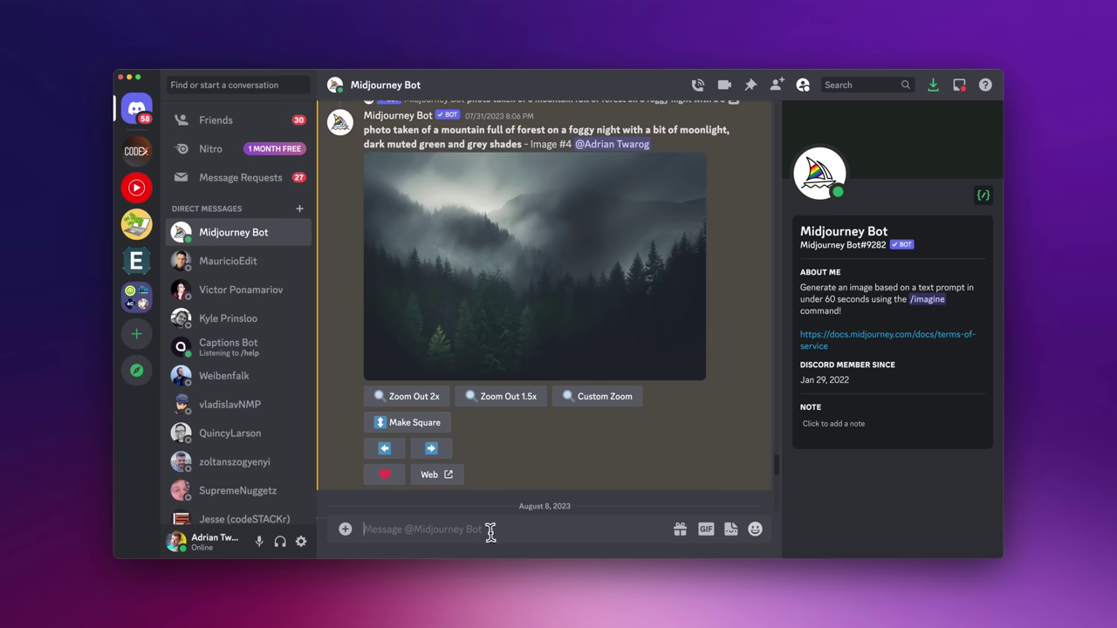
pyautogui.write('/imagin')
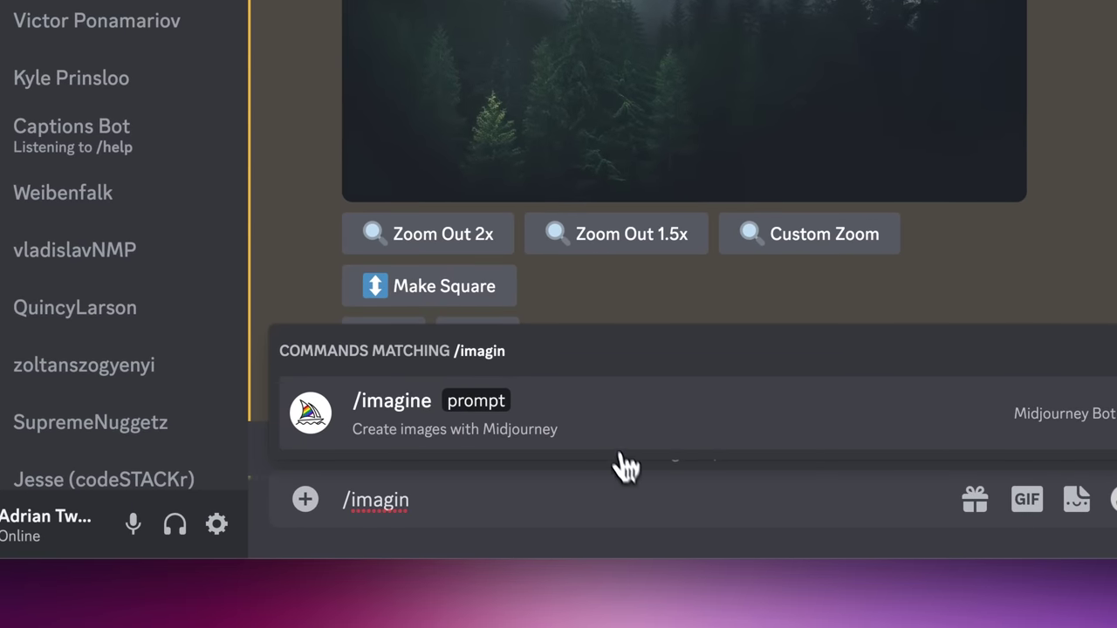
pyautogui.press('Tab')
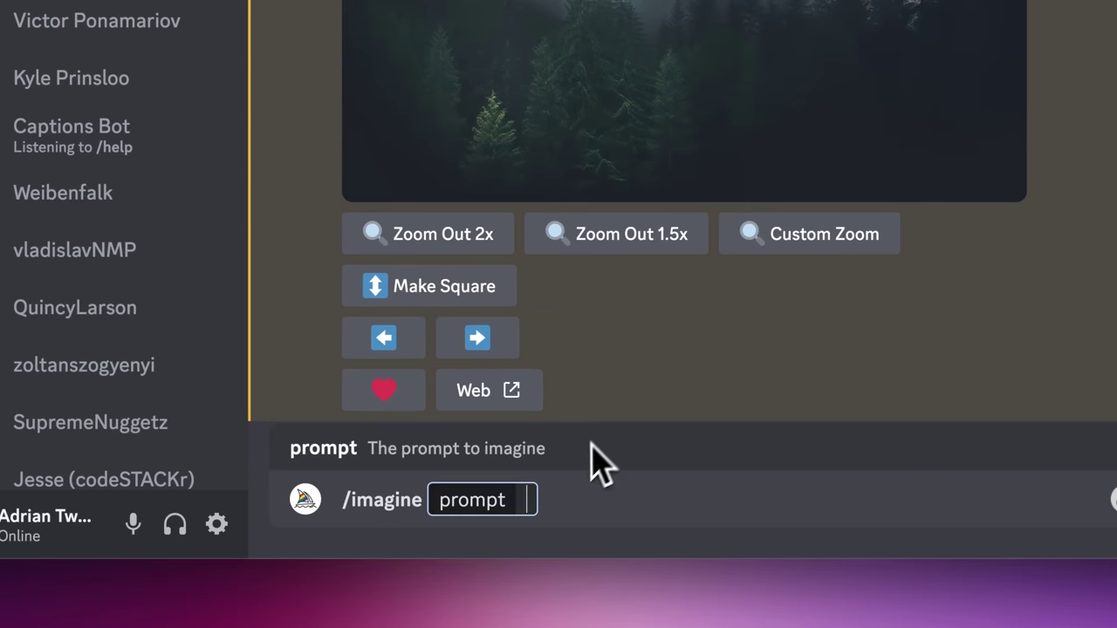
pyautogui.write('night sky full of stars an aurora with vibrant colors in the style of Firewatch video game art, reds, oranges, purples, crescent moon, night sky, lighting')
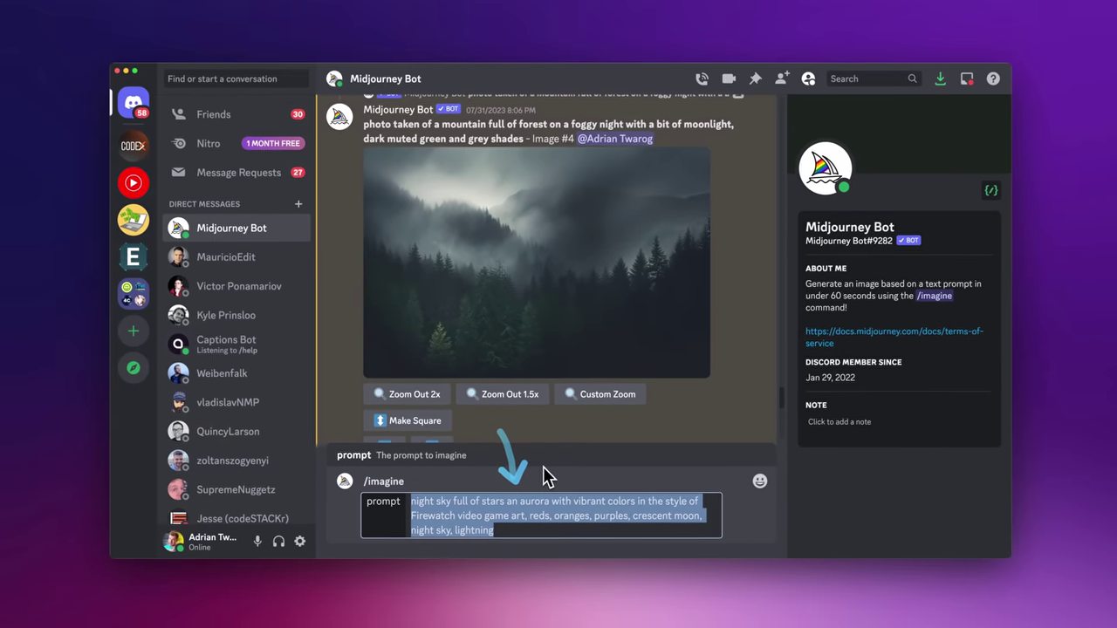
pyautogui.press('Return')
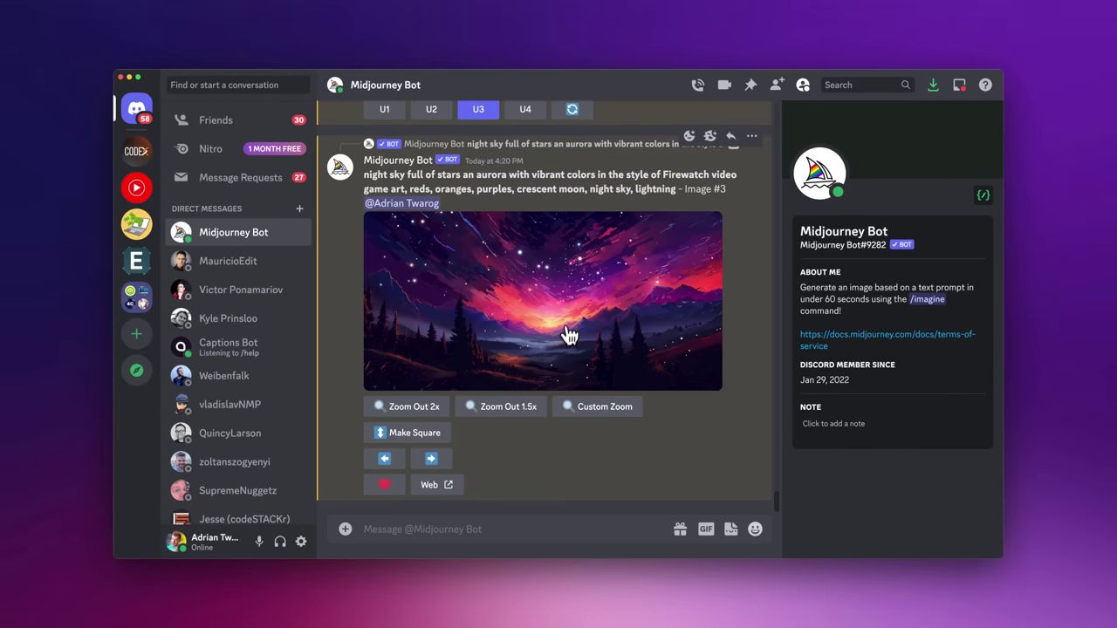
pyautogui.click(568, 336)
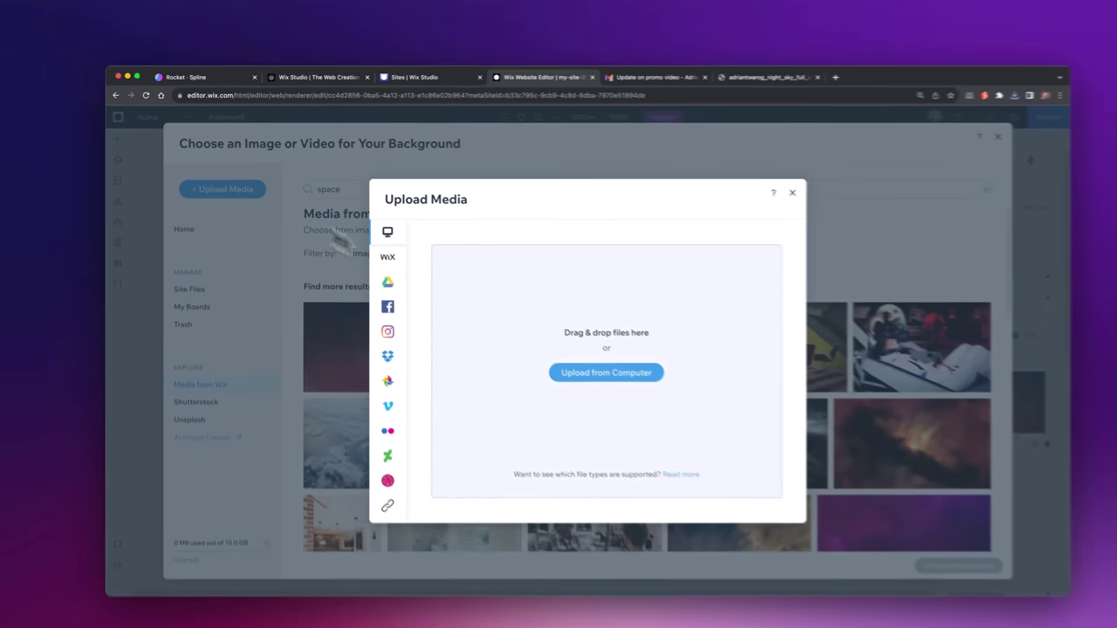
# Step: Back in Wix Studio, upload the generated night-sky image from the computer as the section's background and make the section taller
pyautogui.click(561, 355)
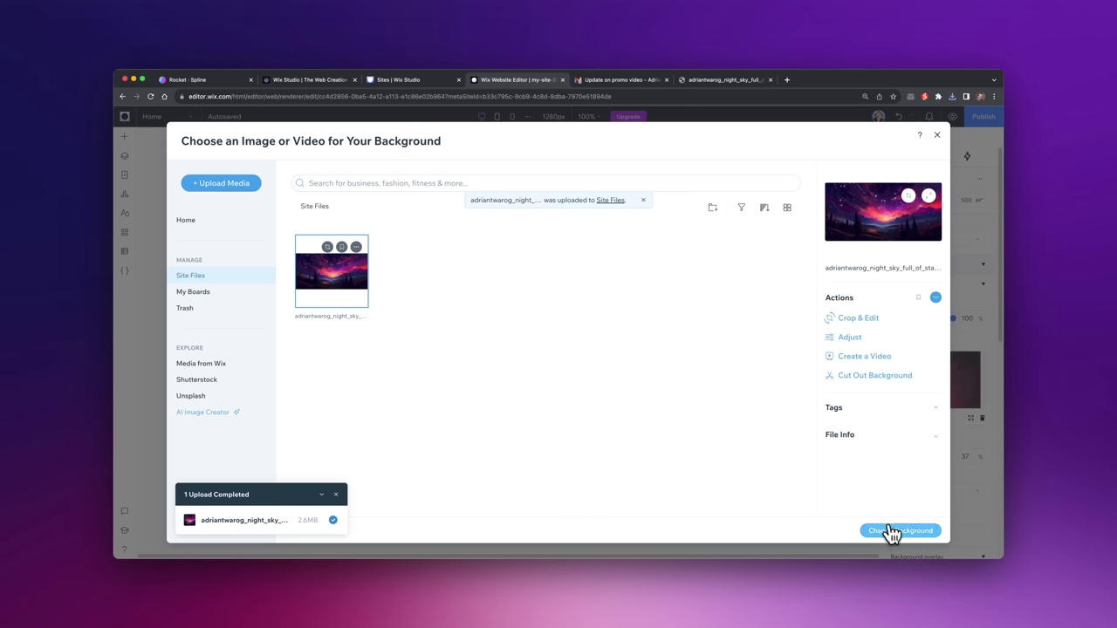
pyautogui.click(891, 533)
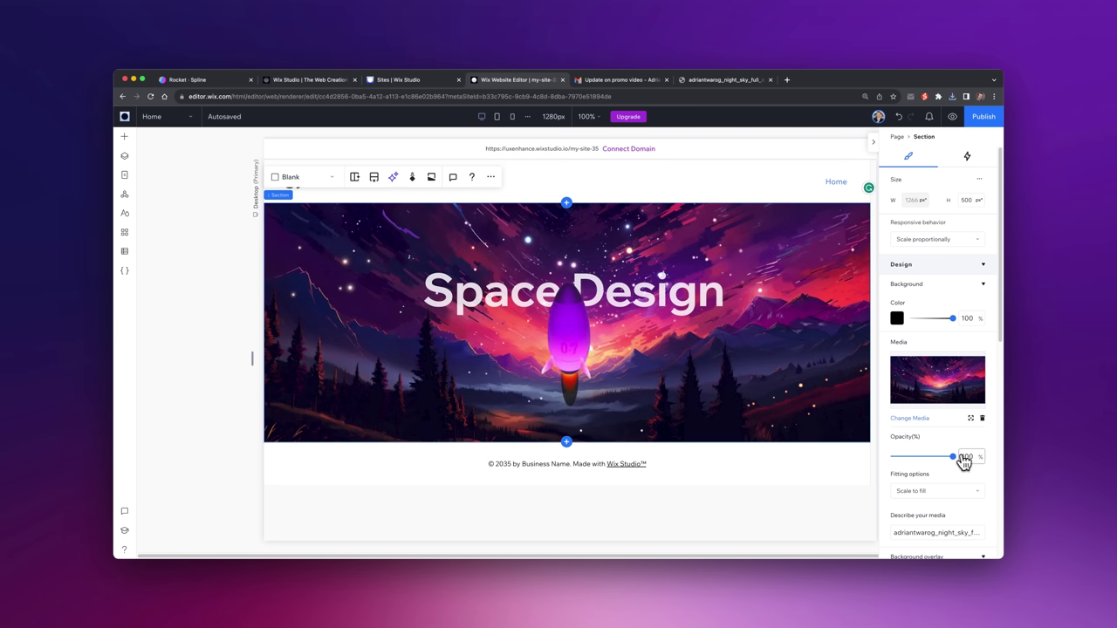
pyautogui.moveTo(605, 444); pyautogui.dragTo(610, 485)
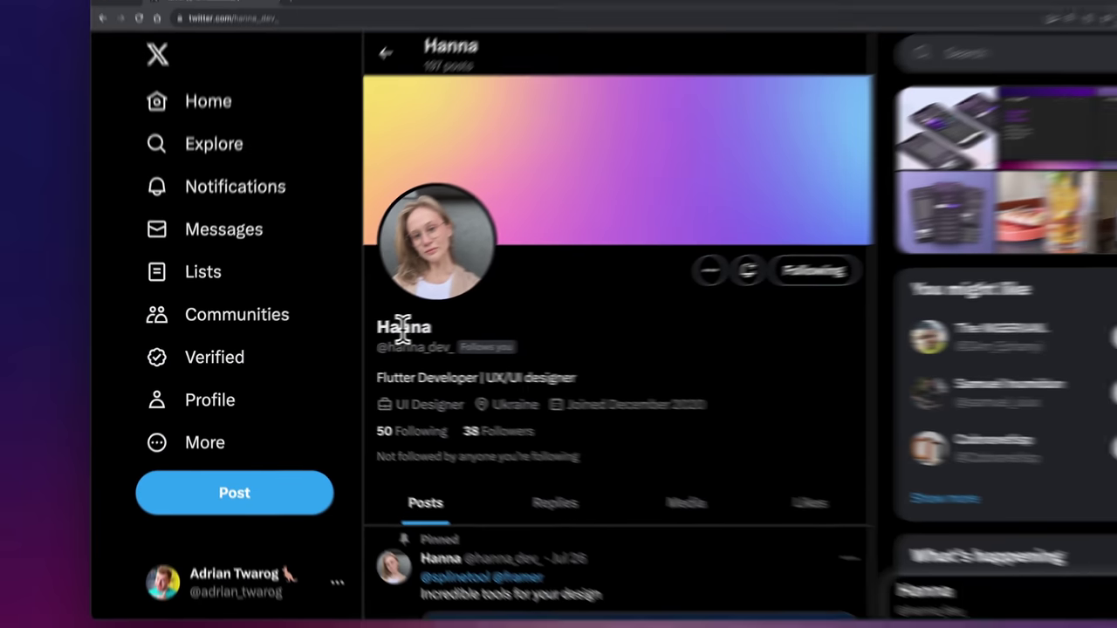
# Step: Switch to enhanceui.com and examine the Teach Me Design page's learning topics, package pricing and video content
pyautogui.scroll(-4, 988, 389)
pyautogui.scroll(-1, 589, 365)
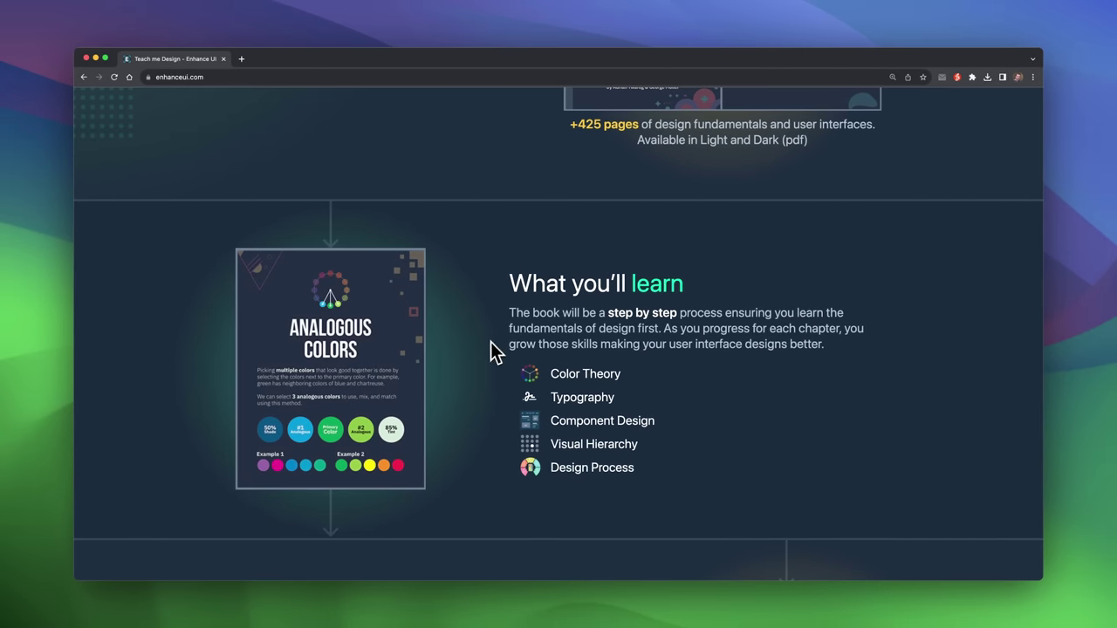
pyautogui.scroll(-10, 436, 371)
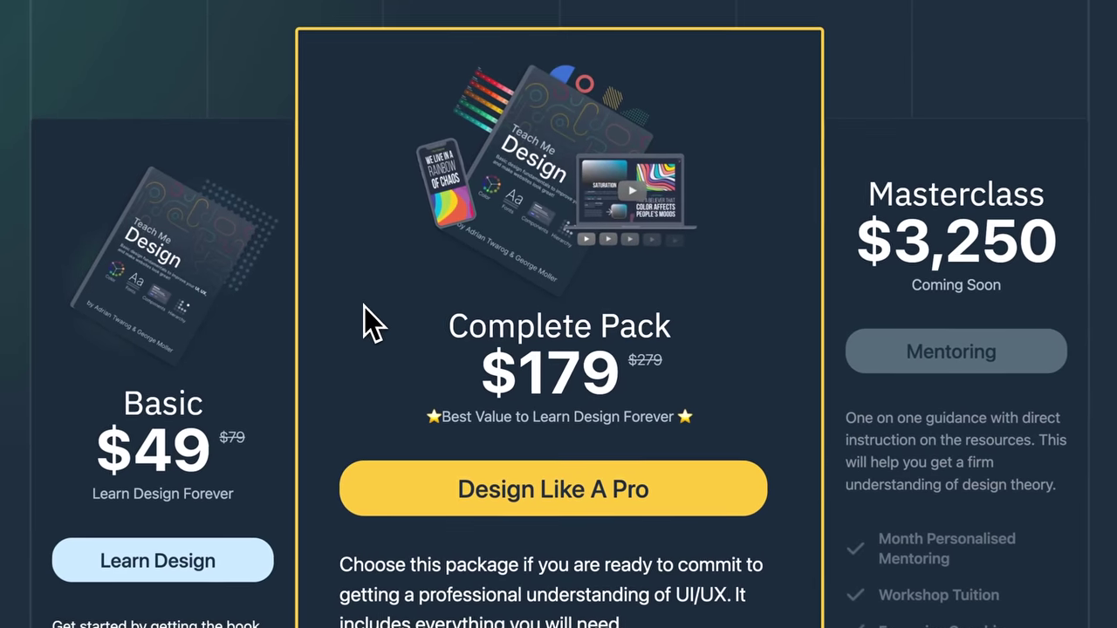
pyautogui.moveTo(477, 376); pyautogui.dragTo(705, 379)
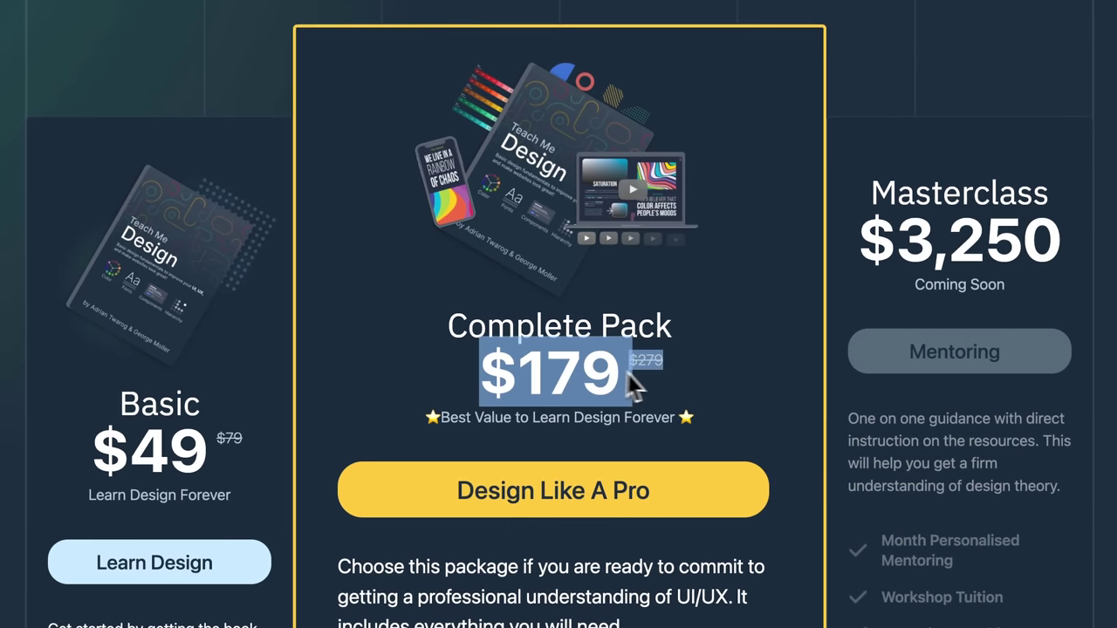
pyautogui.click(437, 374)
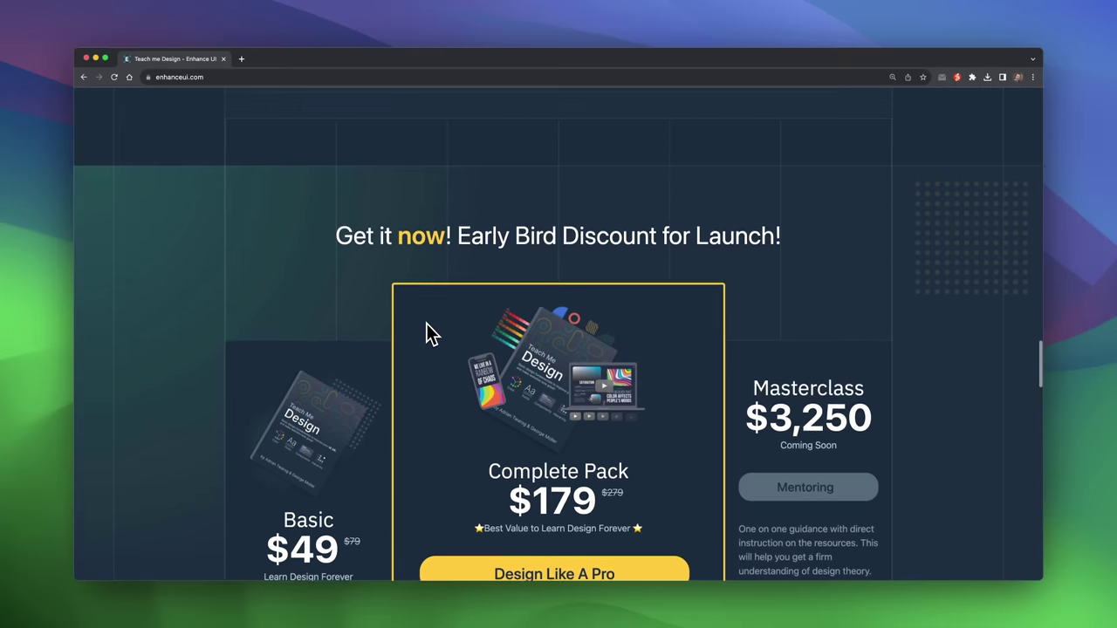
pyautogui.scroll(10, 424, 332)
pyautogui.scroll(2, 384, 305)
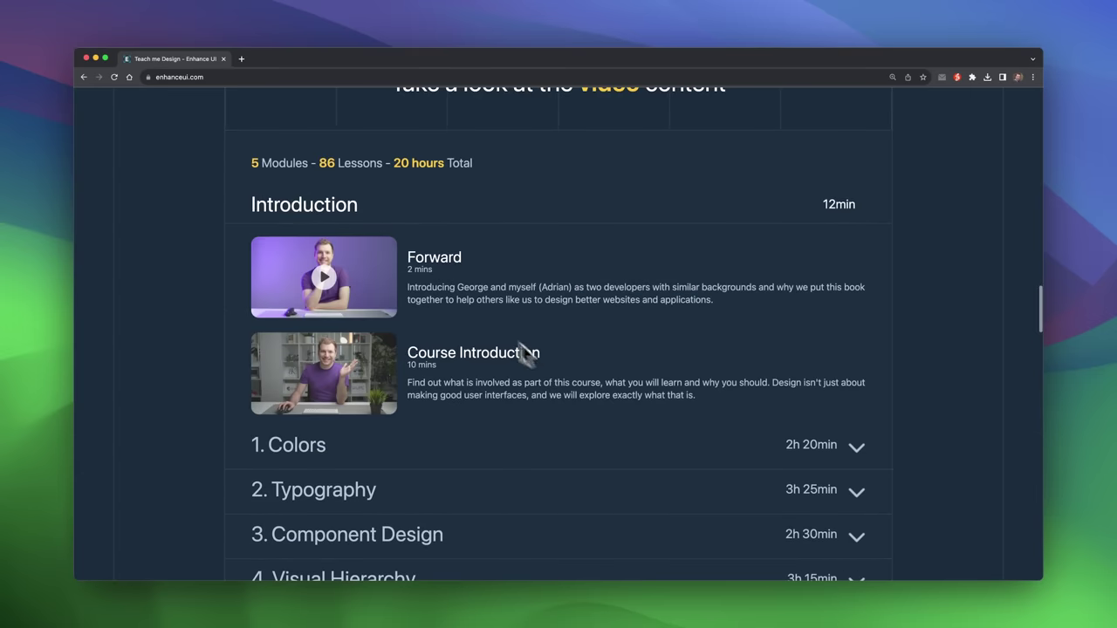